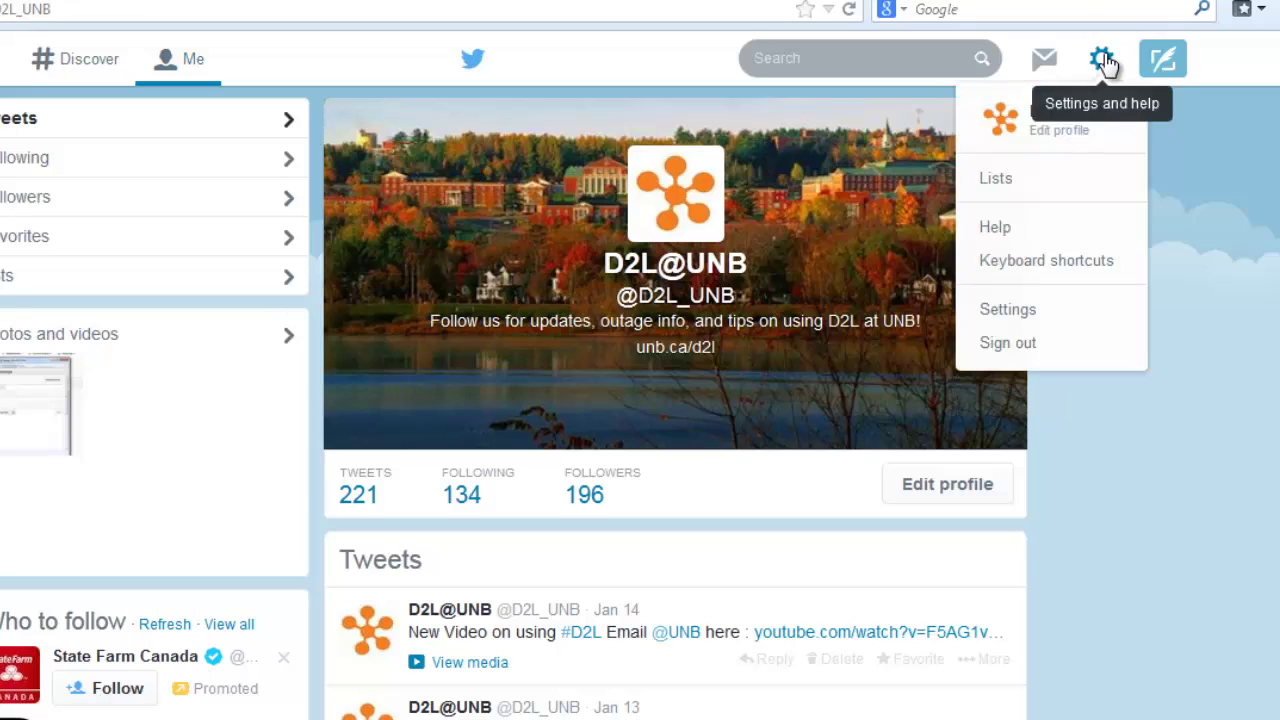
- Open the account's widget settings and start creating a new timeline widget
left_click(1100, 312)
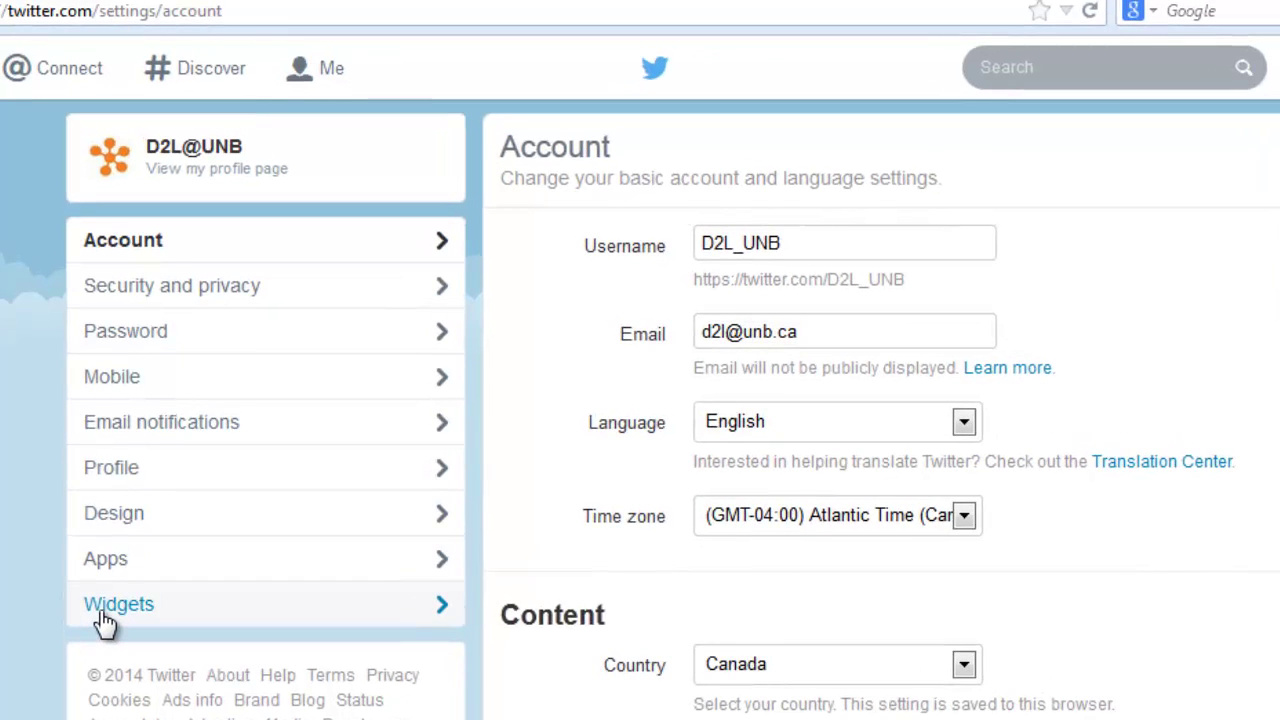
left_click(105, 619)
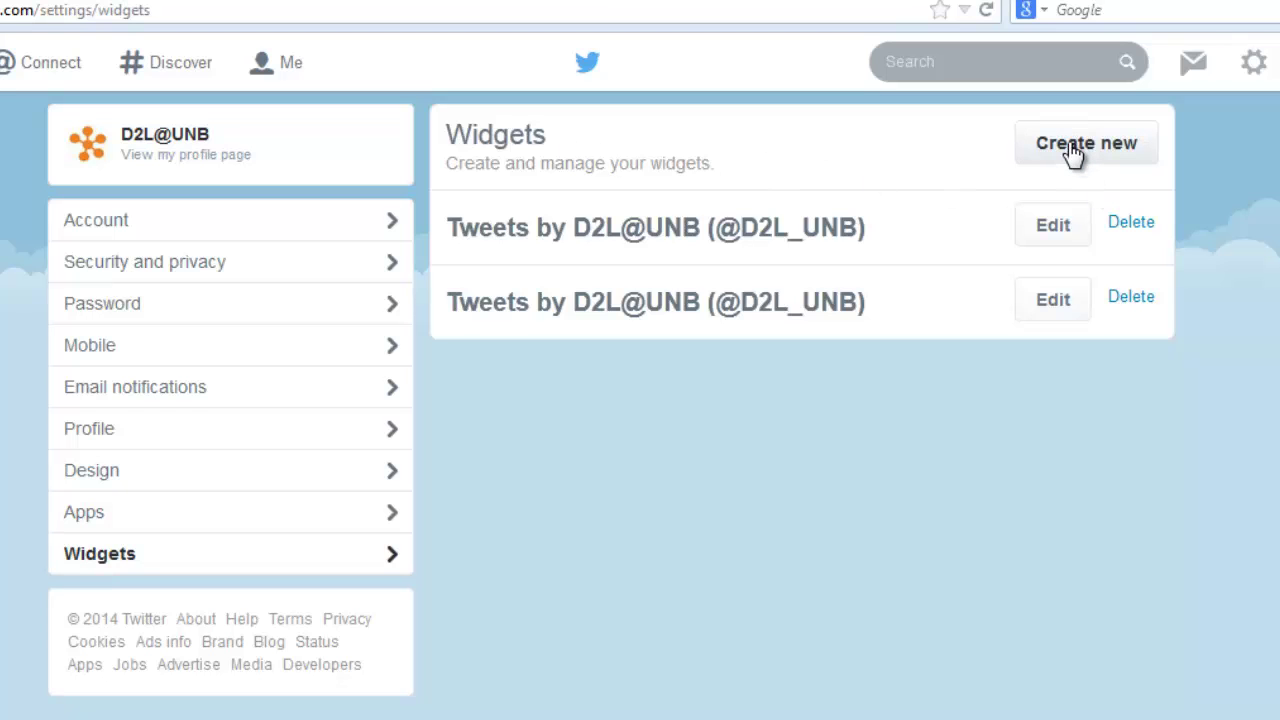
left_click(1072, 150)
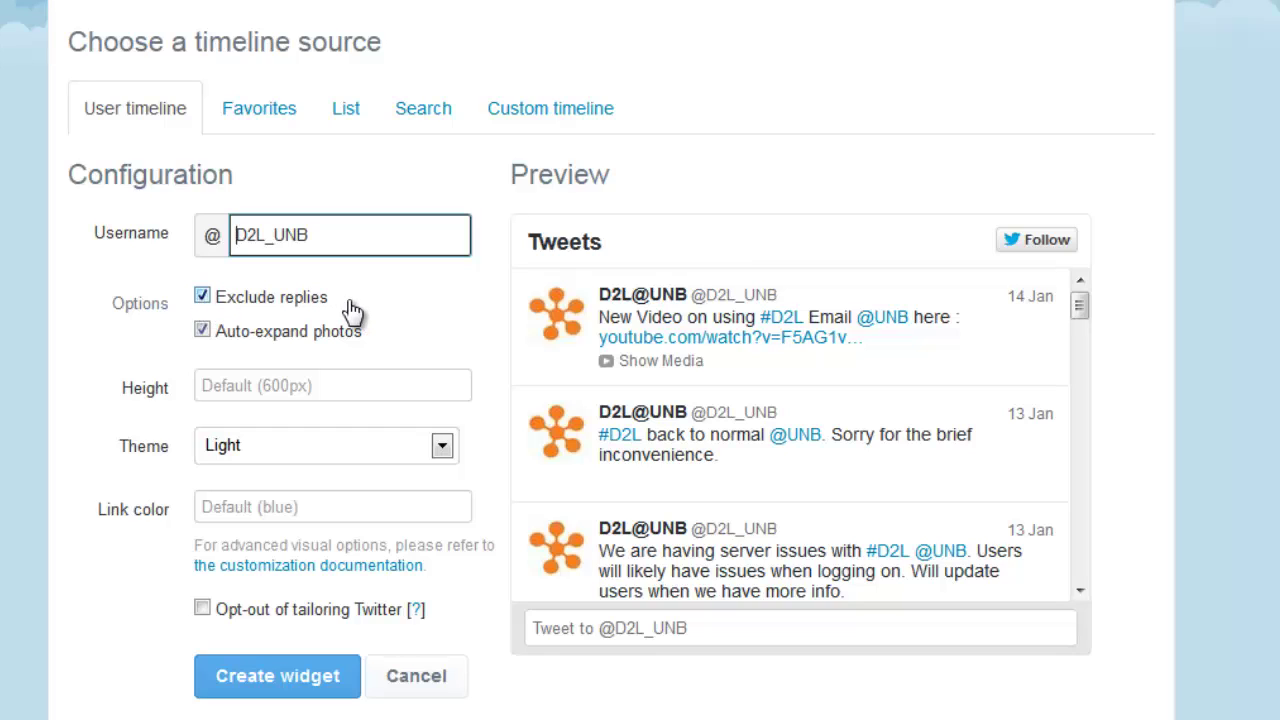
- Try the widget preview with replies included and with the Dark theme, restoring Exclude replies and the Light theme
left_click(204, 298)
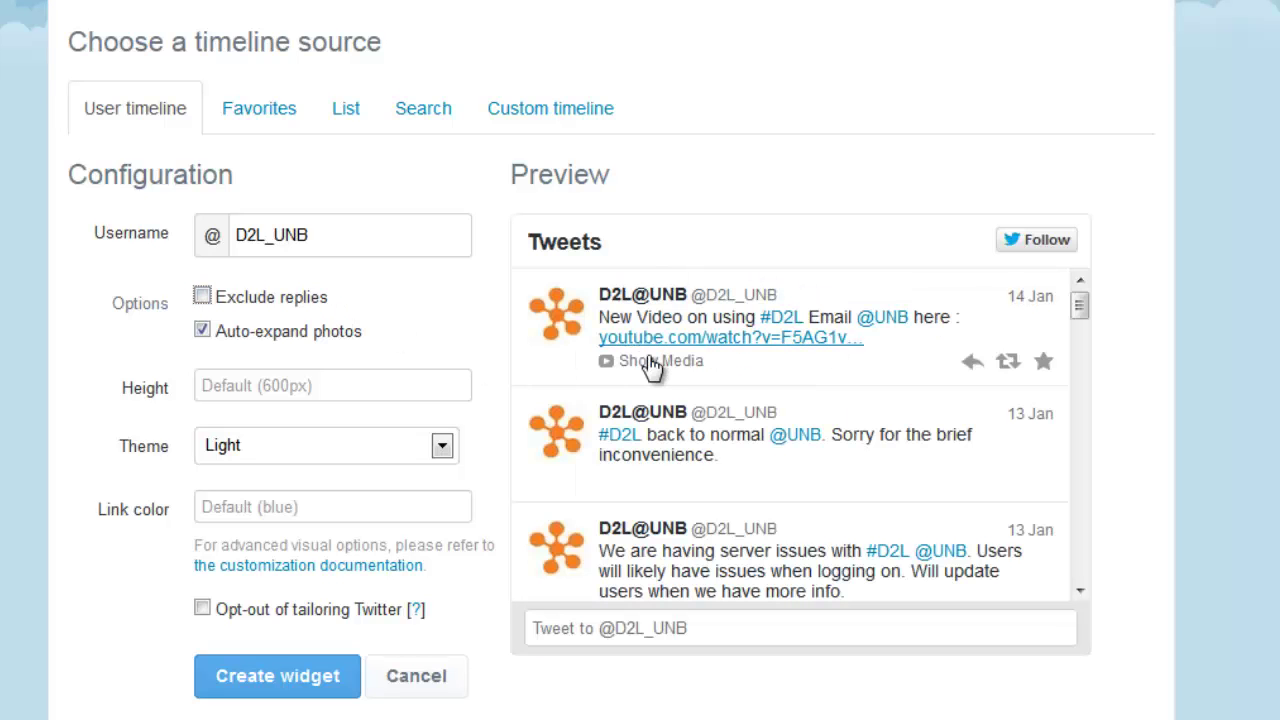
left_click(202, 296)
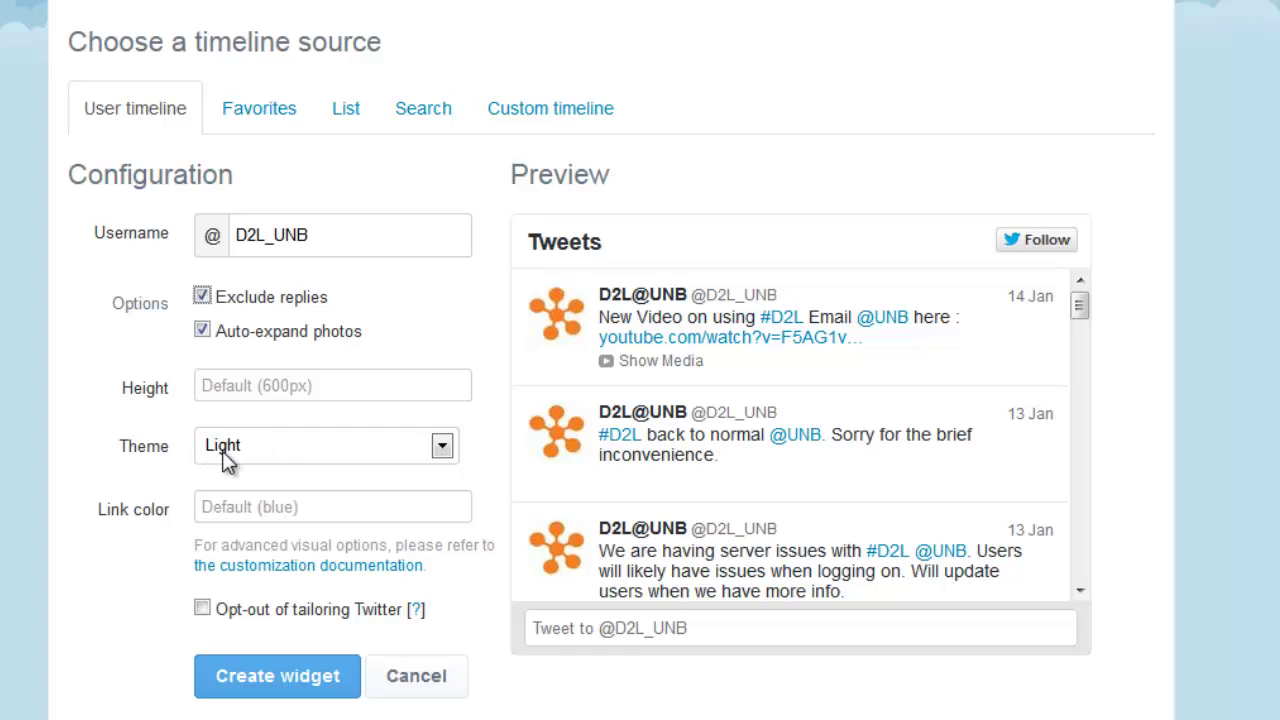
left_click(297, 452)
left_click(264, 496)
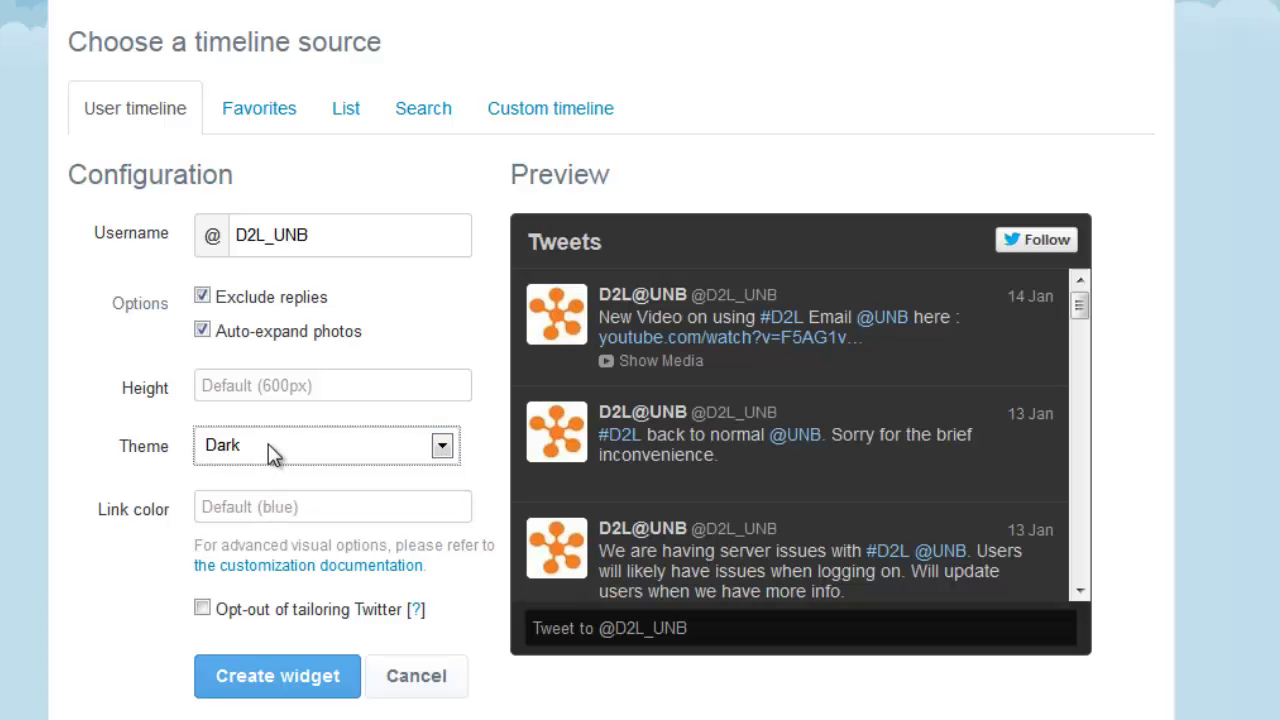
left_click(268, 443)
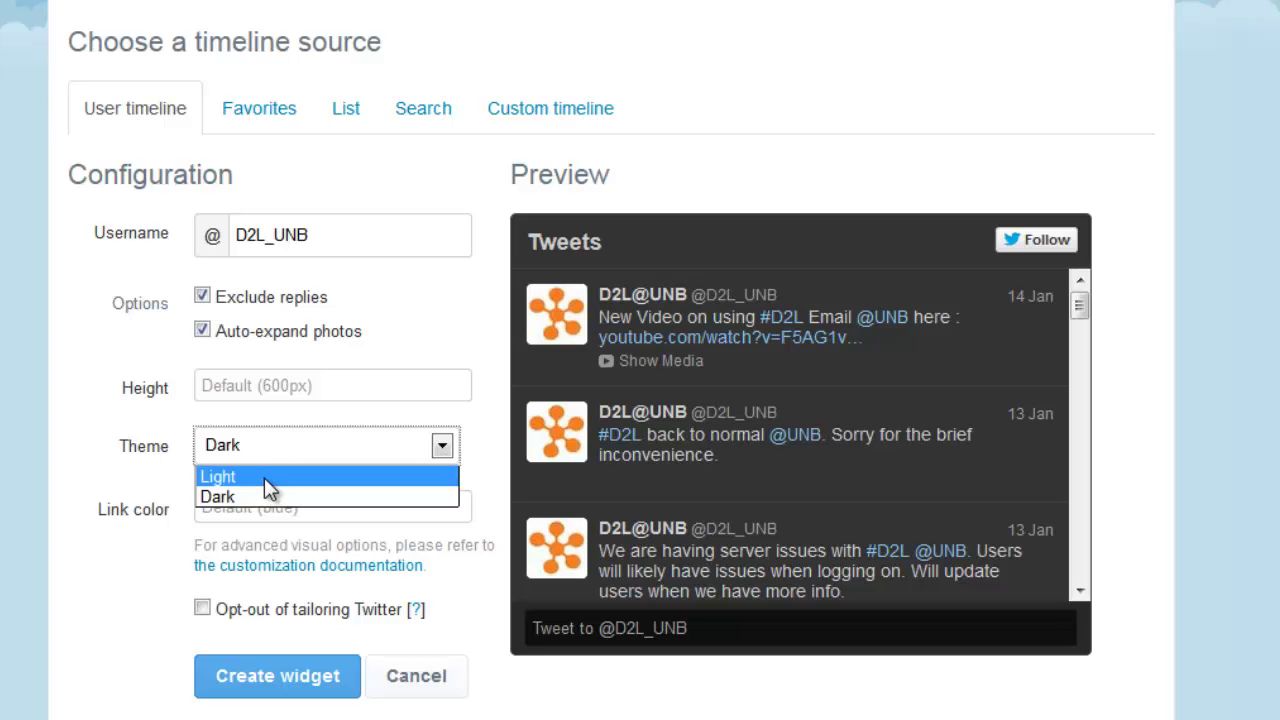
left_click(266, 478)
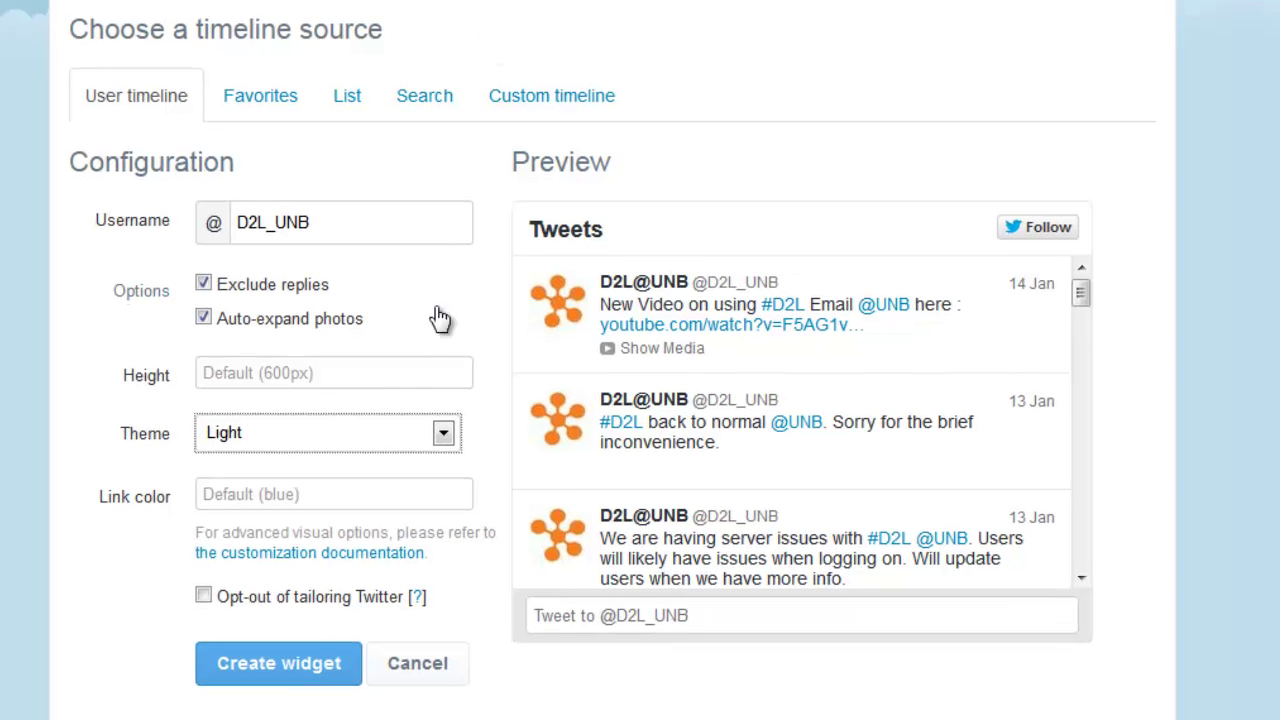
- Create the Twitter widget for the D2L_UNB user timeline and copy its complete embed code
left_click(308, 677)
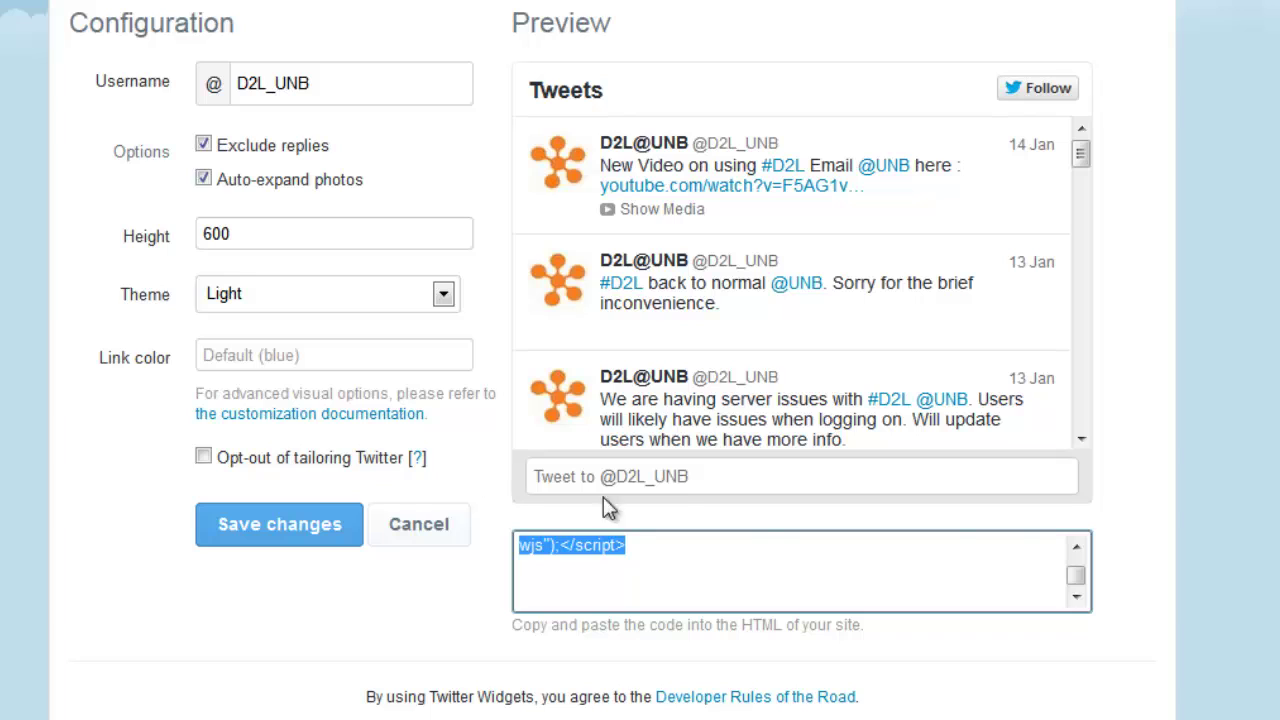
left_click_drag(1076, 574, 1076, 564)
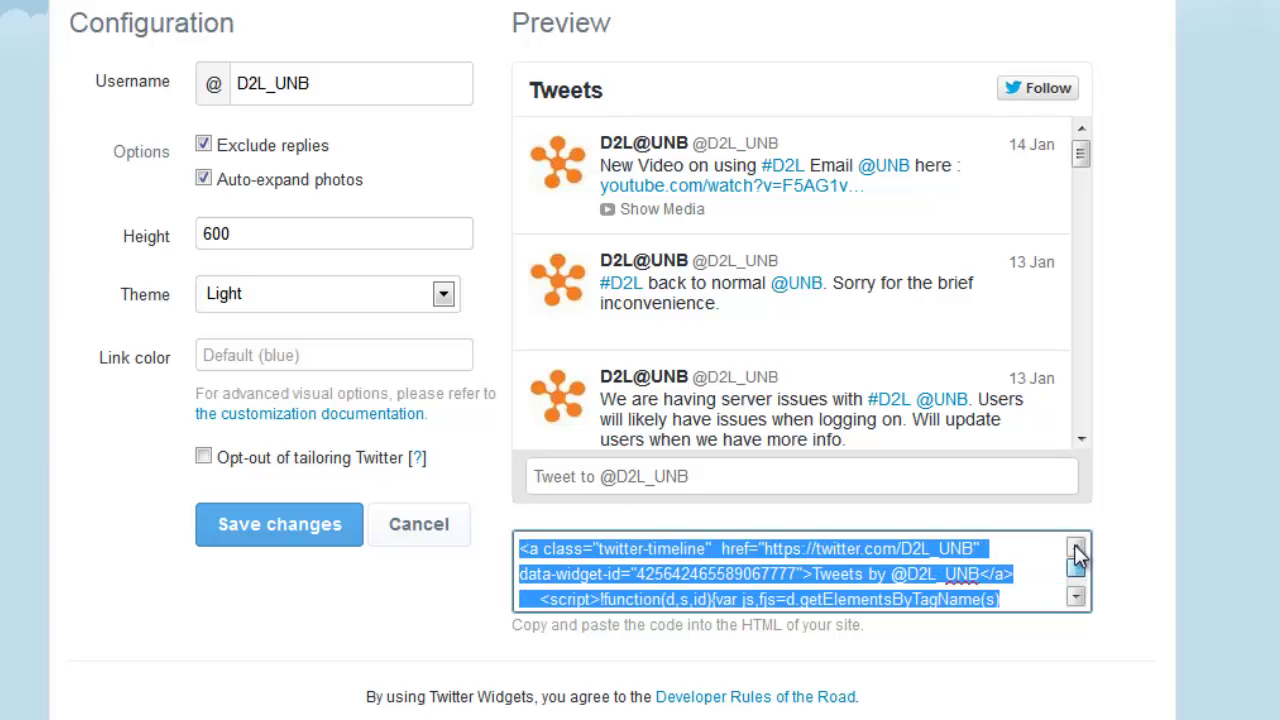
right_click(804, 565)
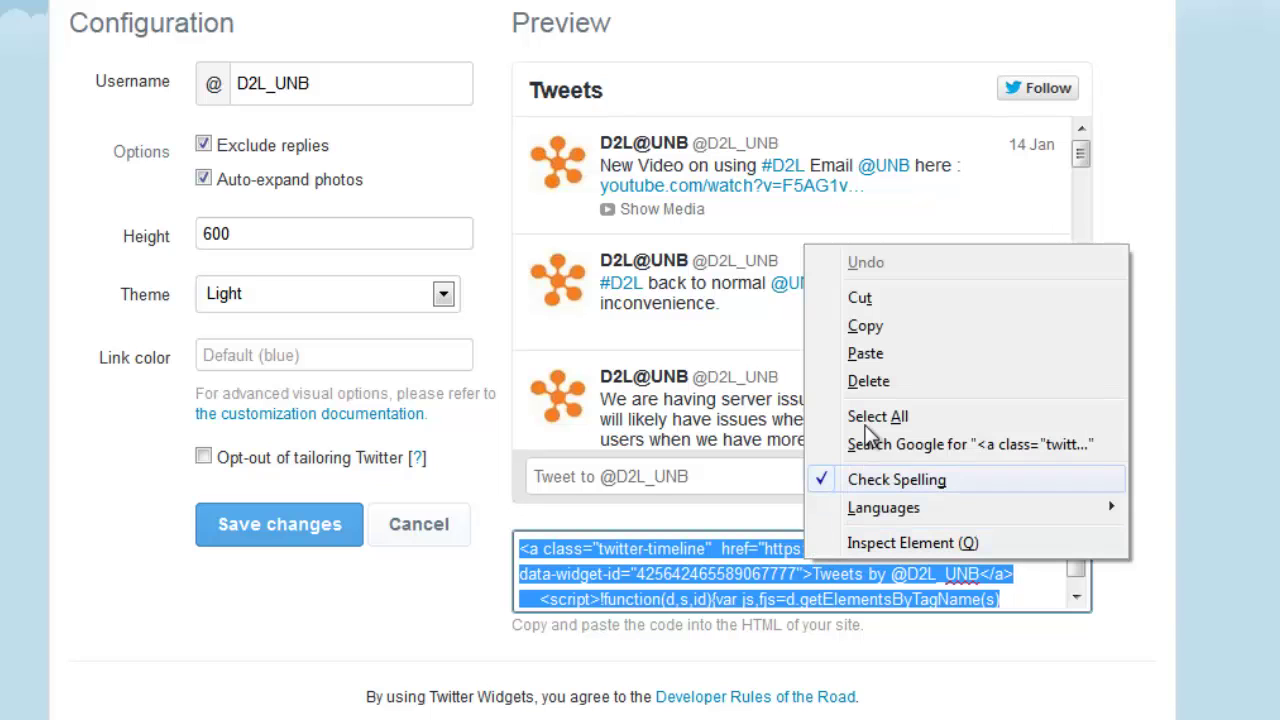
left_click(856, 327)
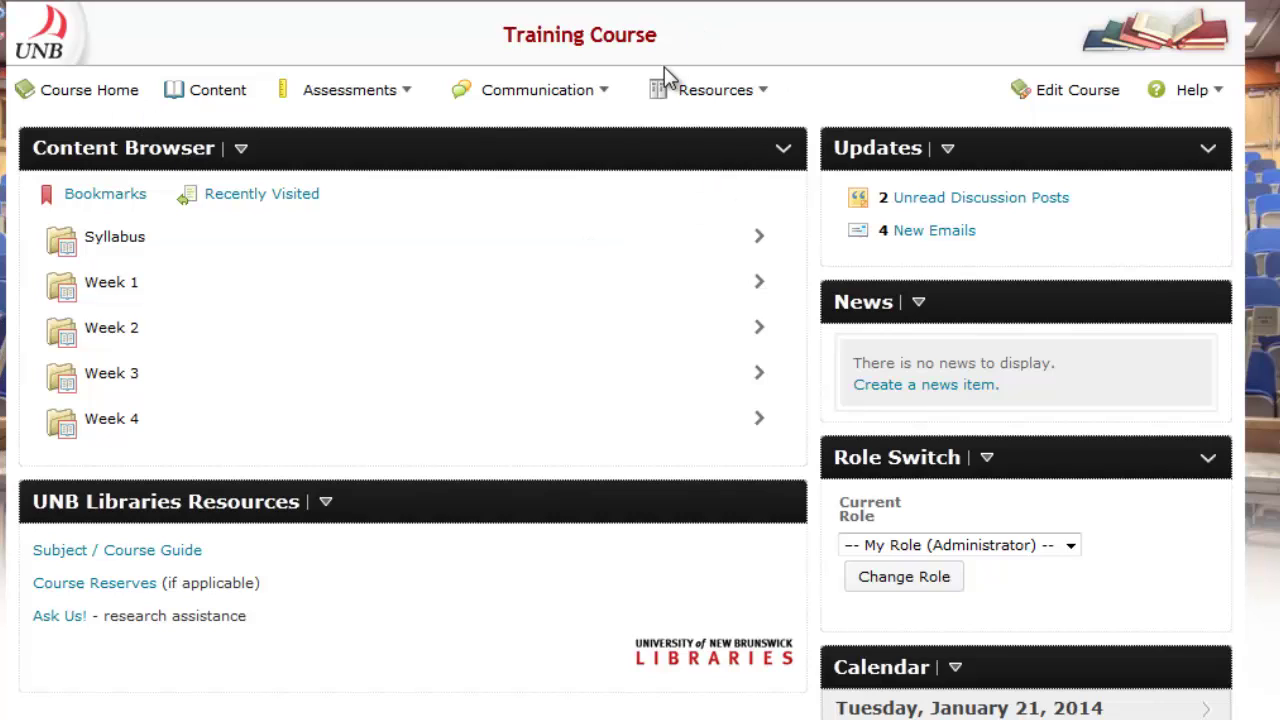
- Switch to the D2L Training Course and create a new custom widget named Twitter Feed
left_click(1062, 109)
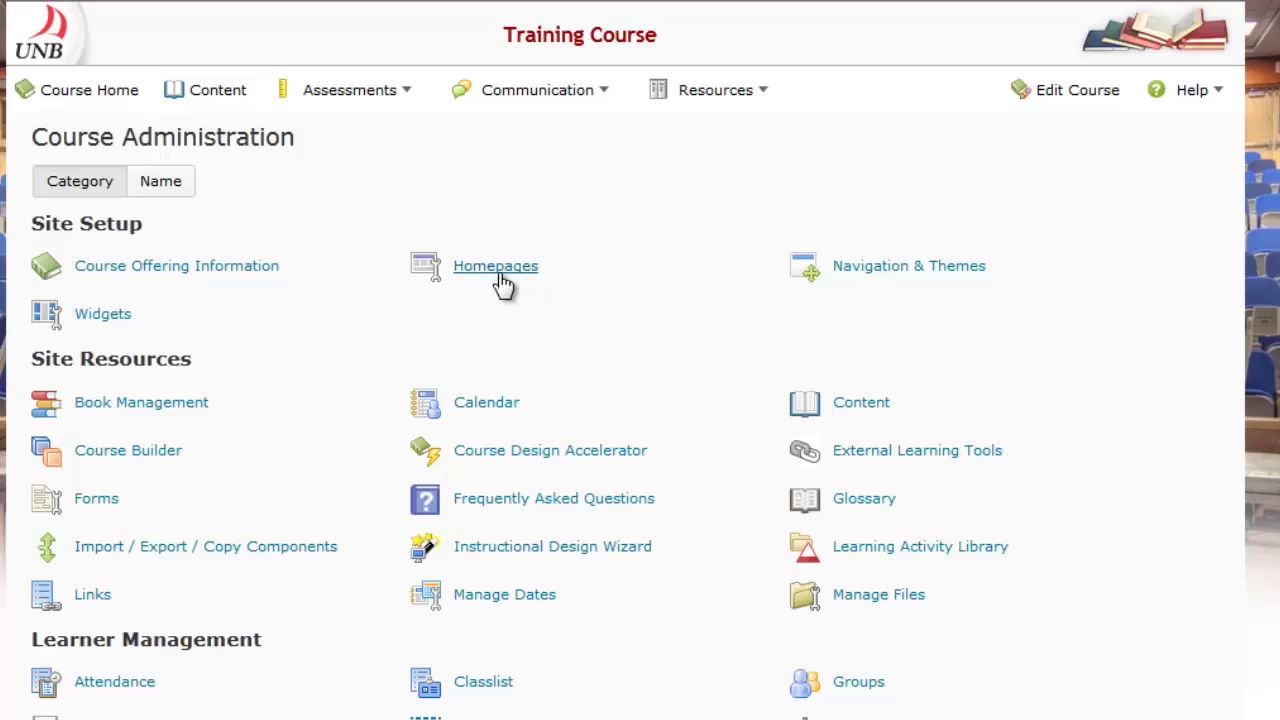
left_click(100, 318)
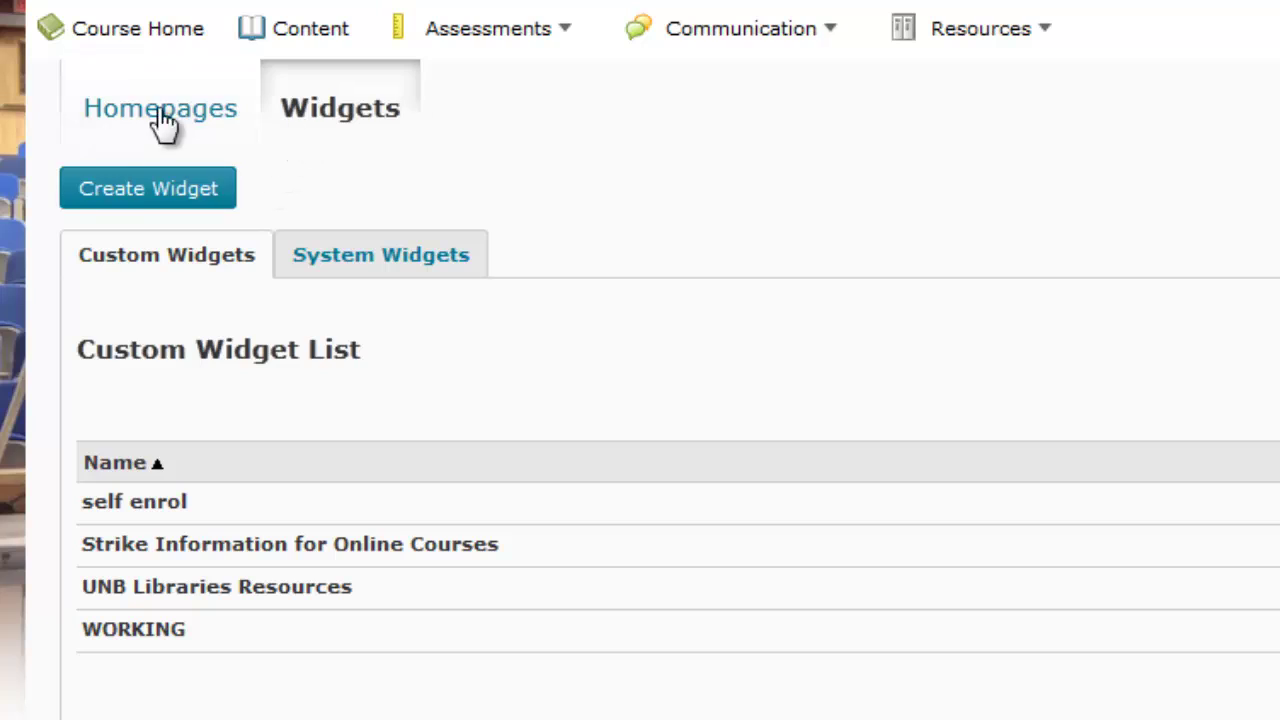
left_click(220, 196)
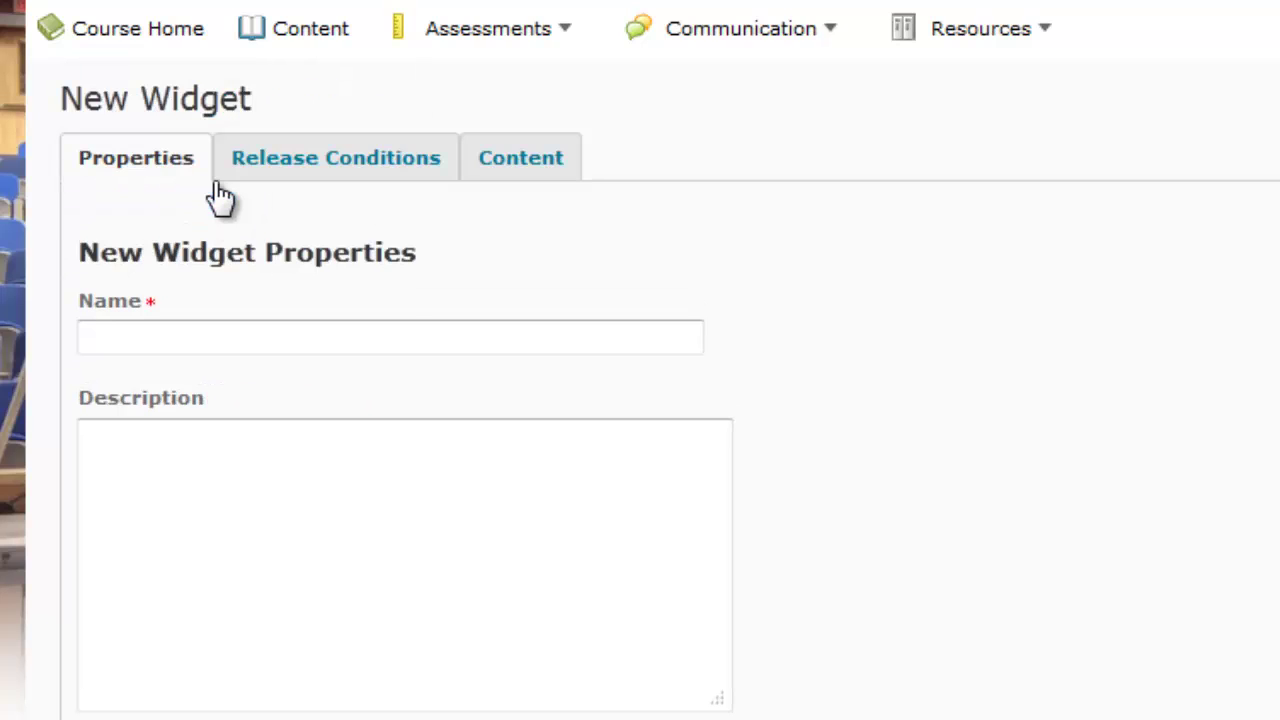
left_click(200, 343)
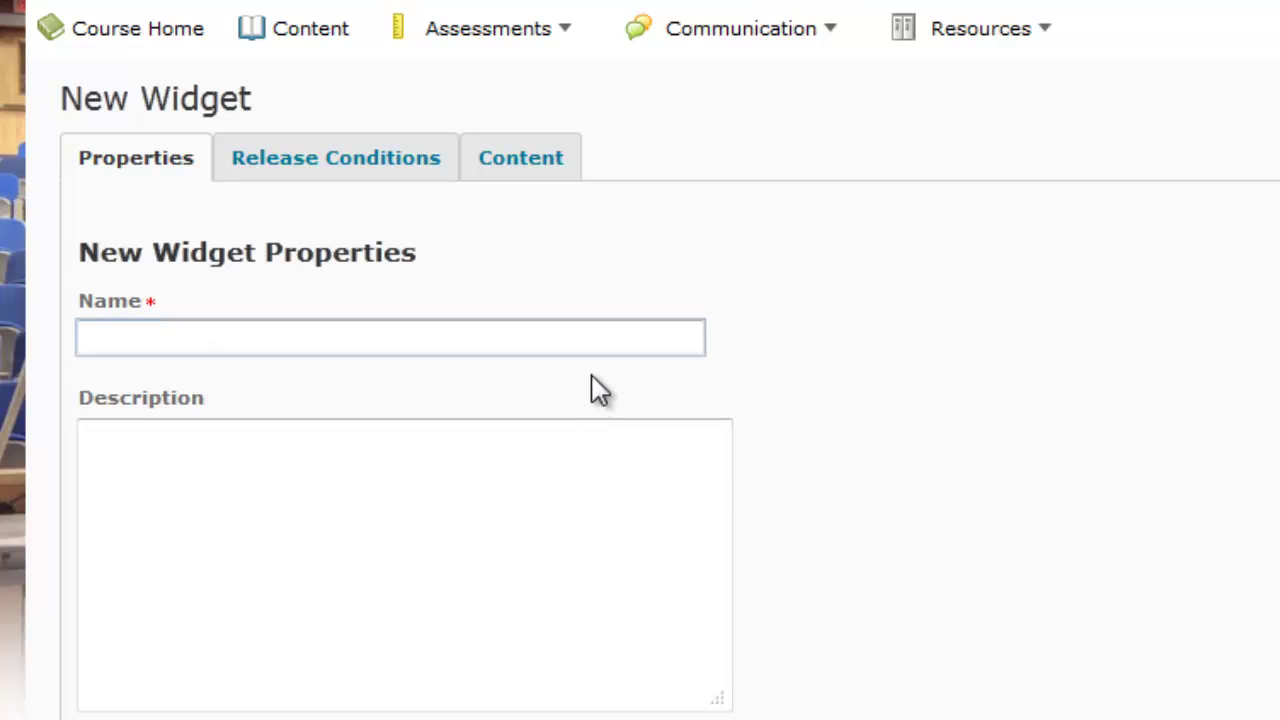
type("Twitter F")
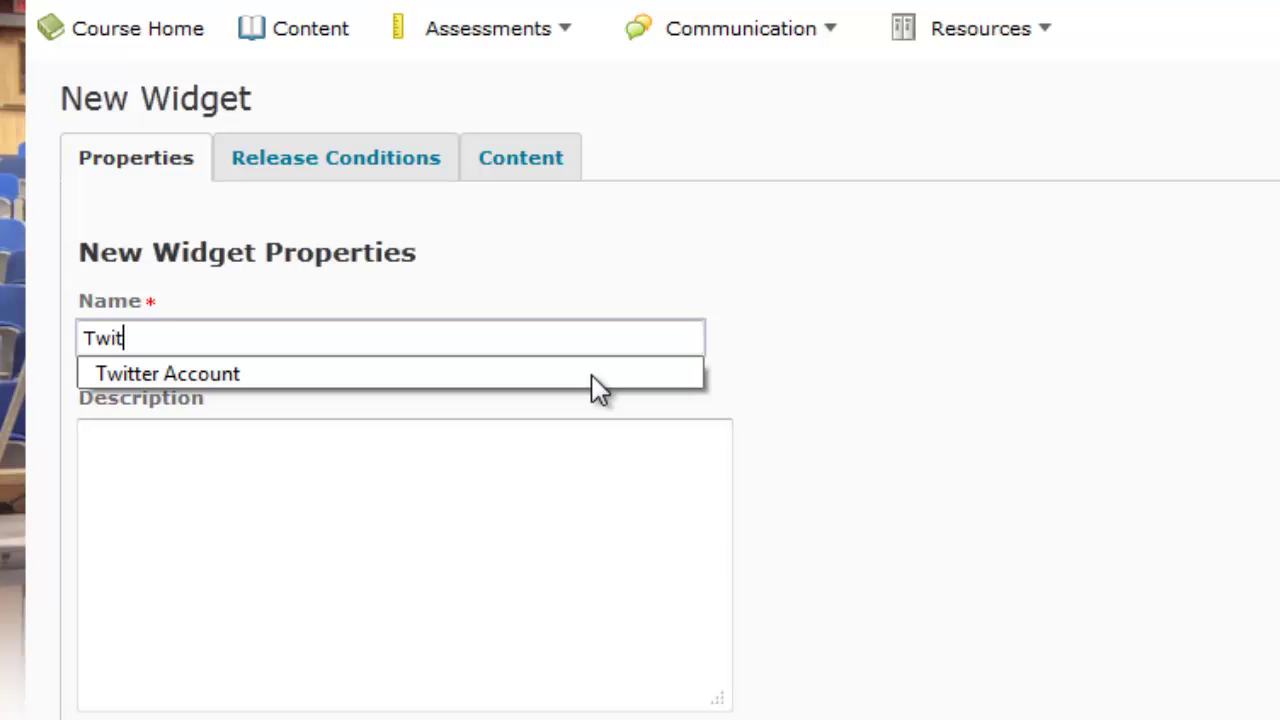
type("eed")
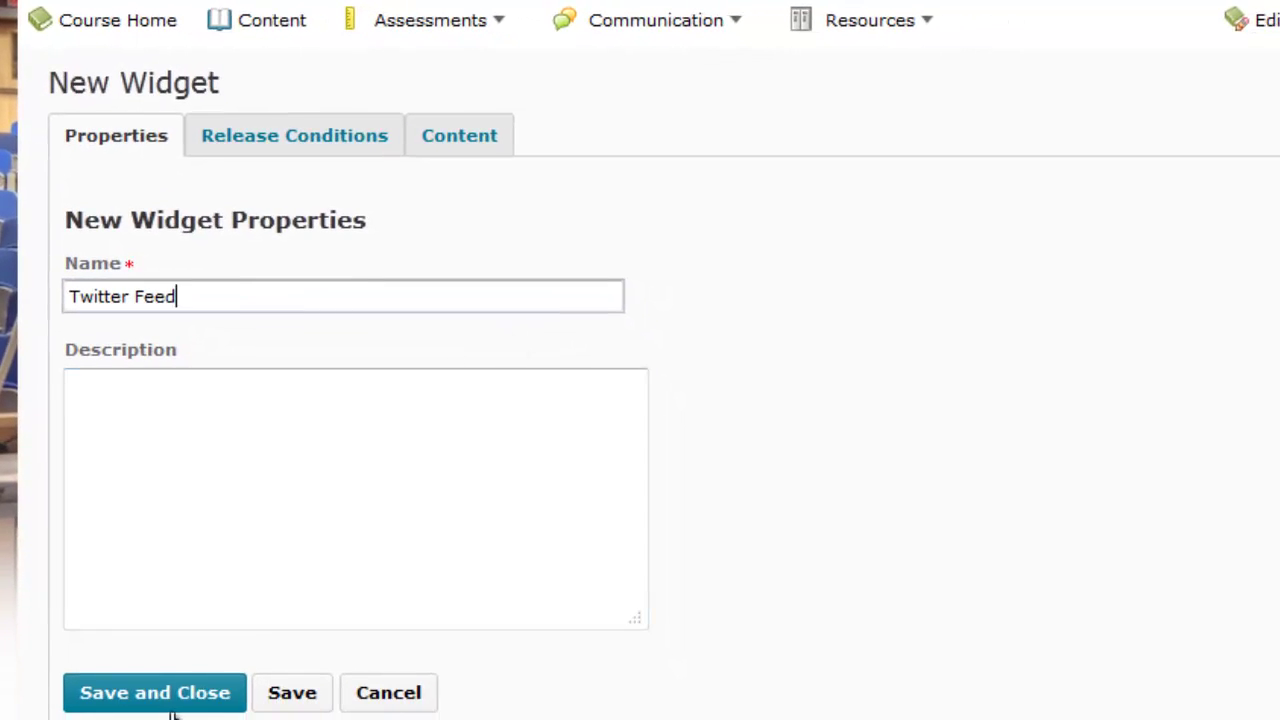
- Paste the copied Twitter embed code into the HTML source of the Twitter Feed widget's content, and save and close the widget
left_click(255, 137)
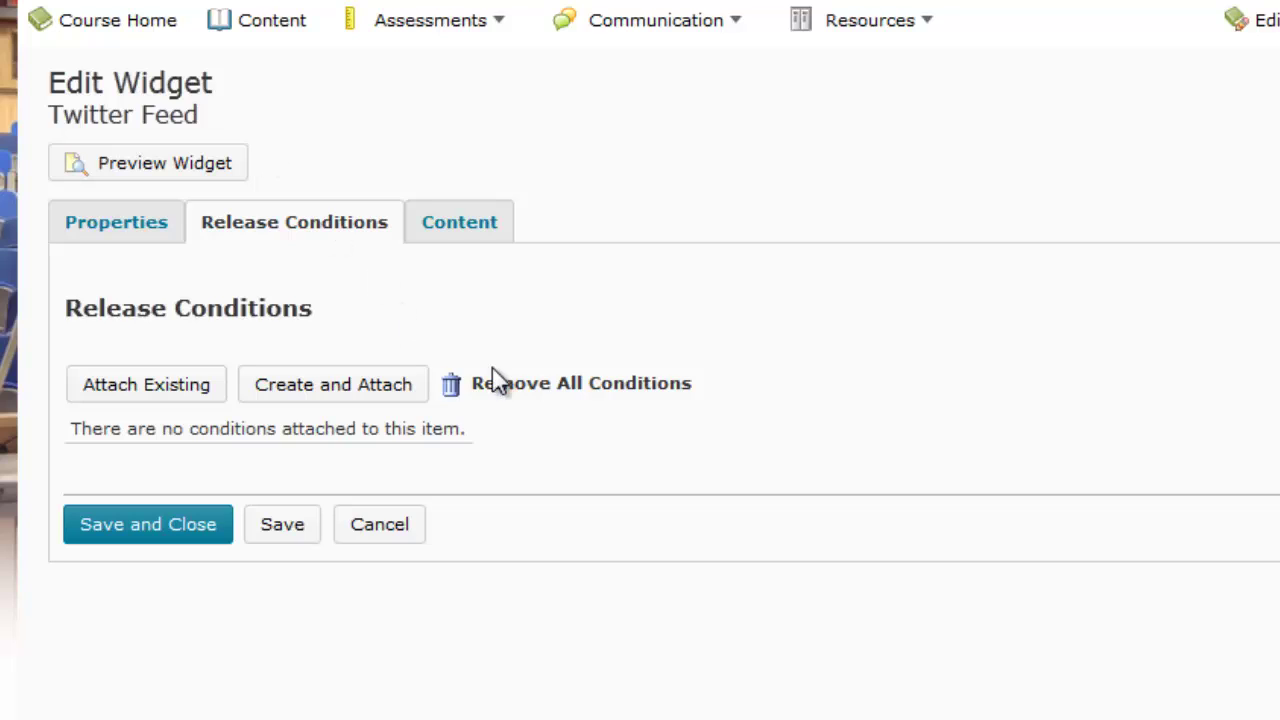
left_click(466, 236)
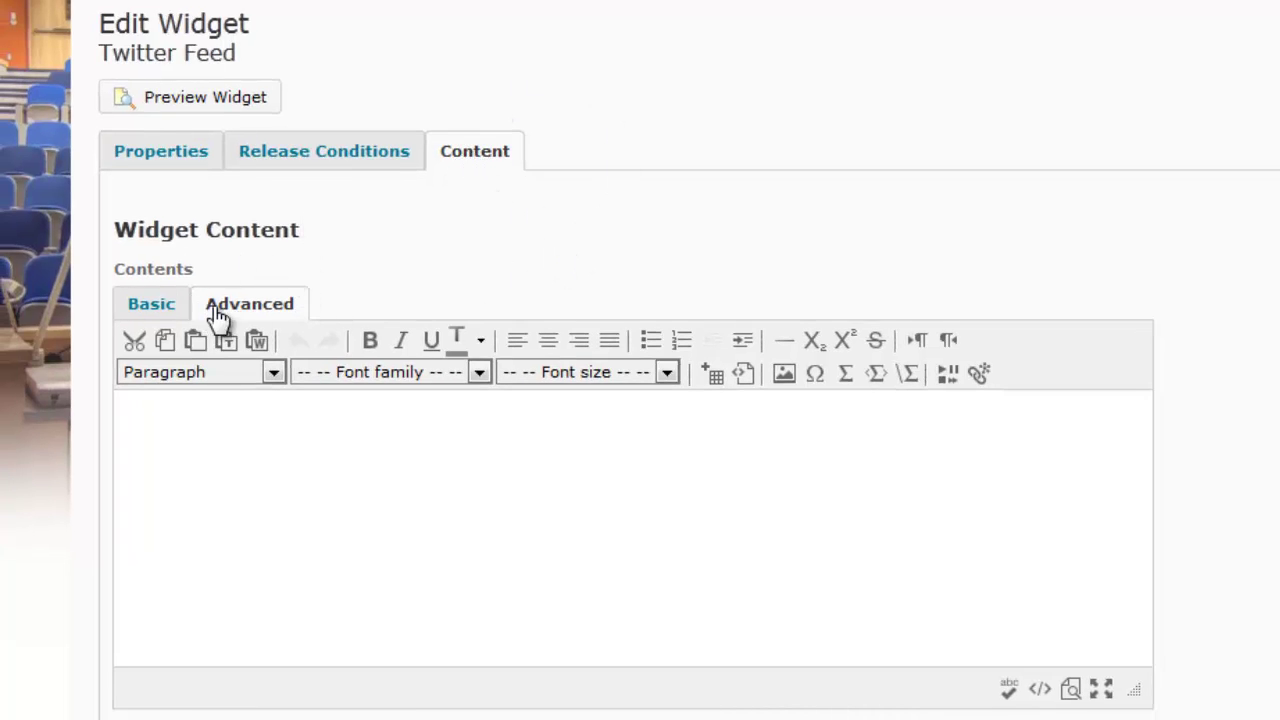
left_click(158, 306)
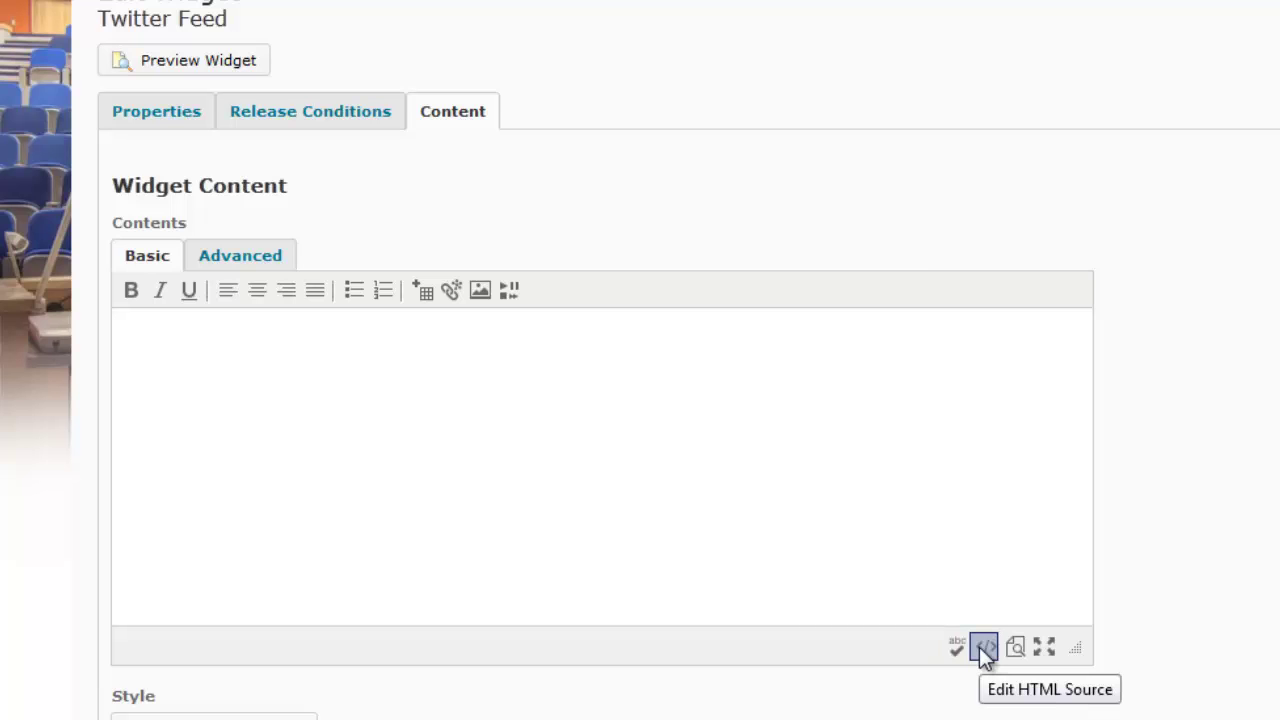
left_click(984, 647)
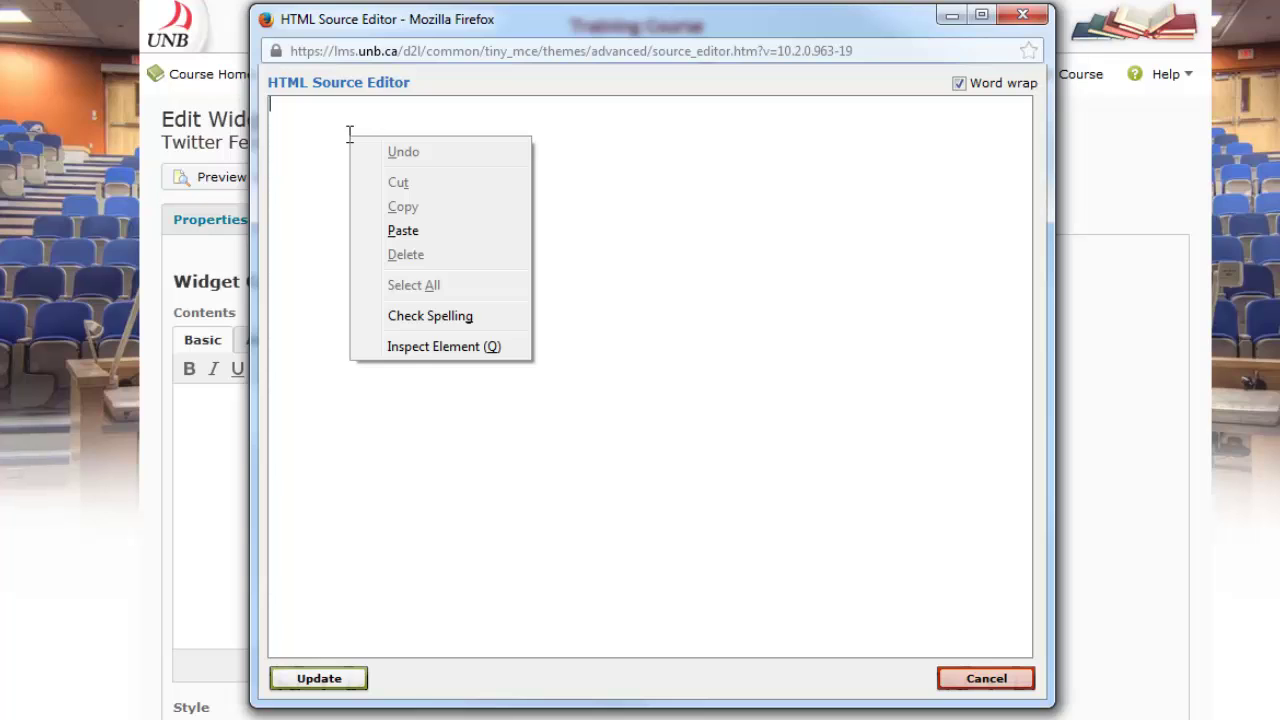
left_click(405, 231)
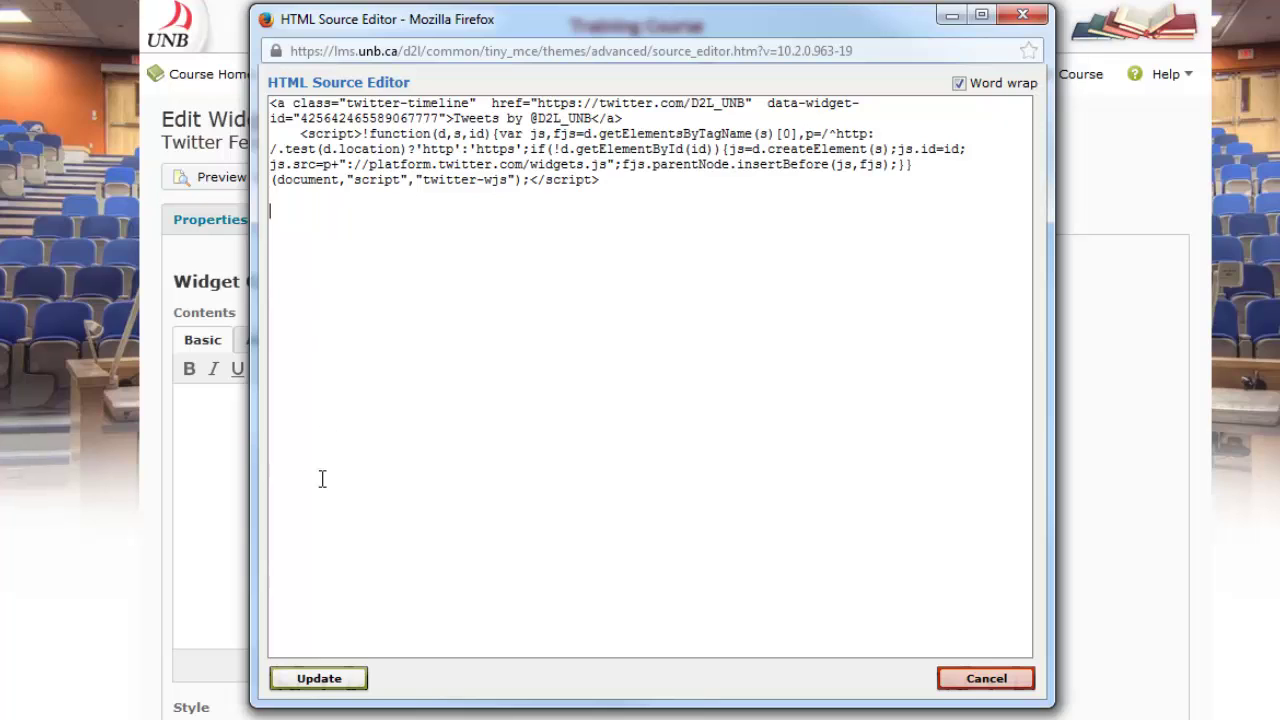
left_click(319, 682)
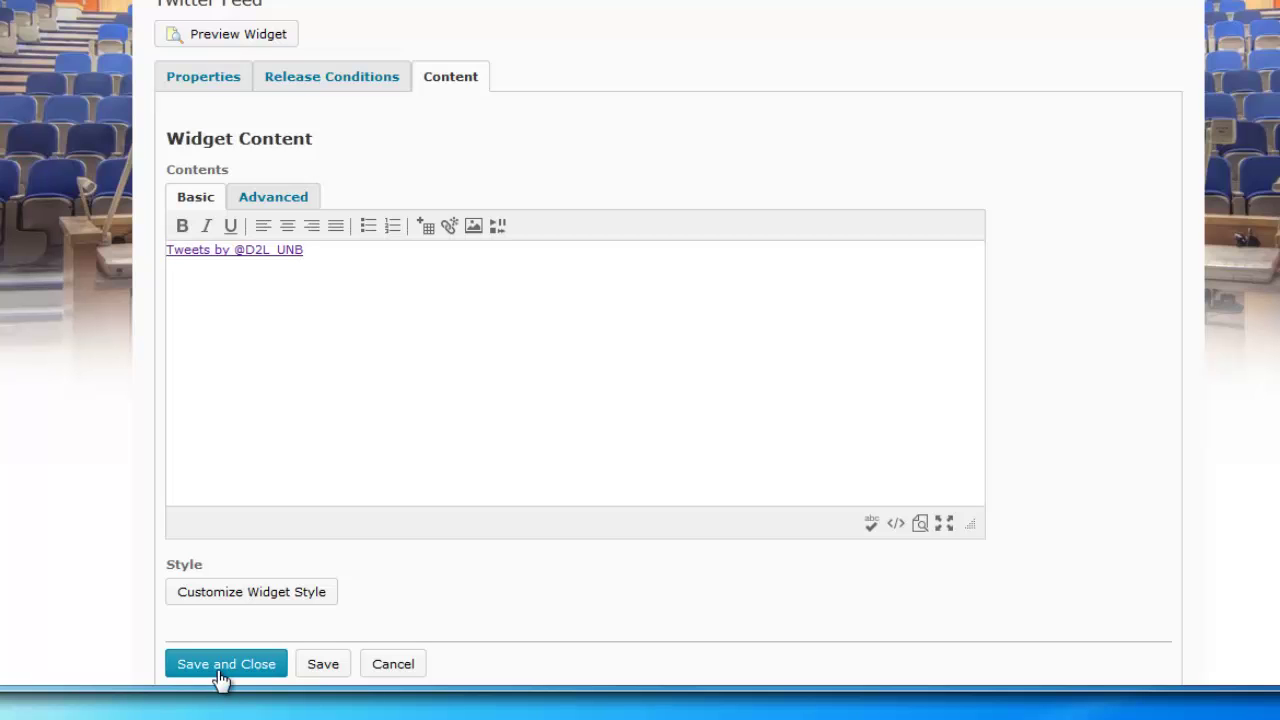
left_click(224, 664)
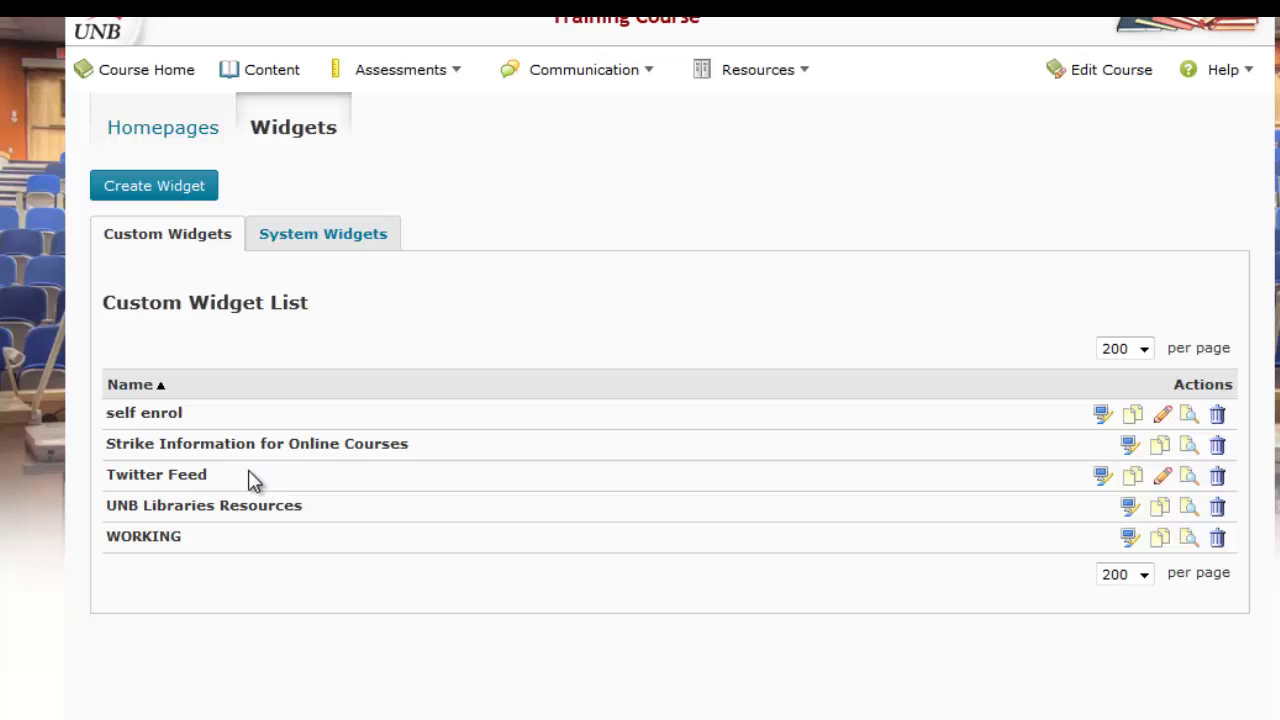
left_click_drag(252, 481, 144, 480)
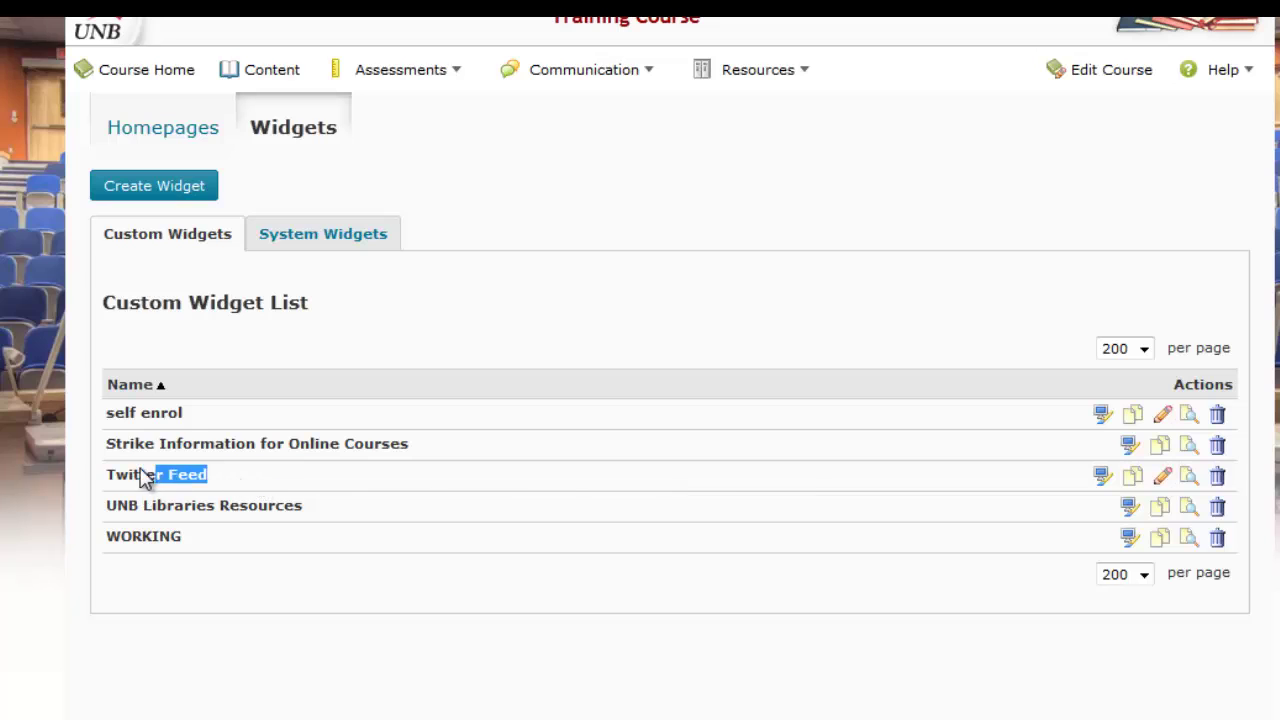
left_click(387, 592)
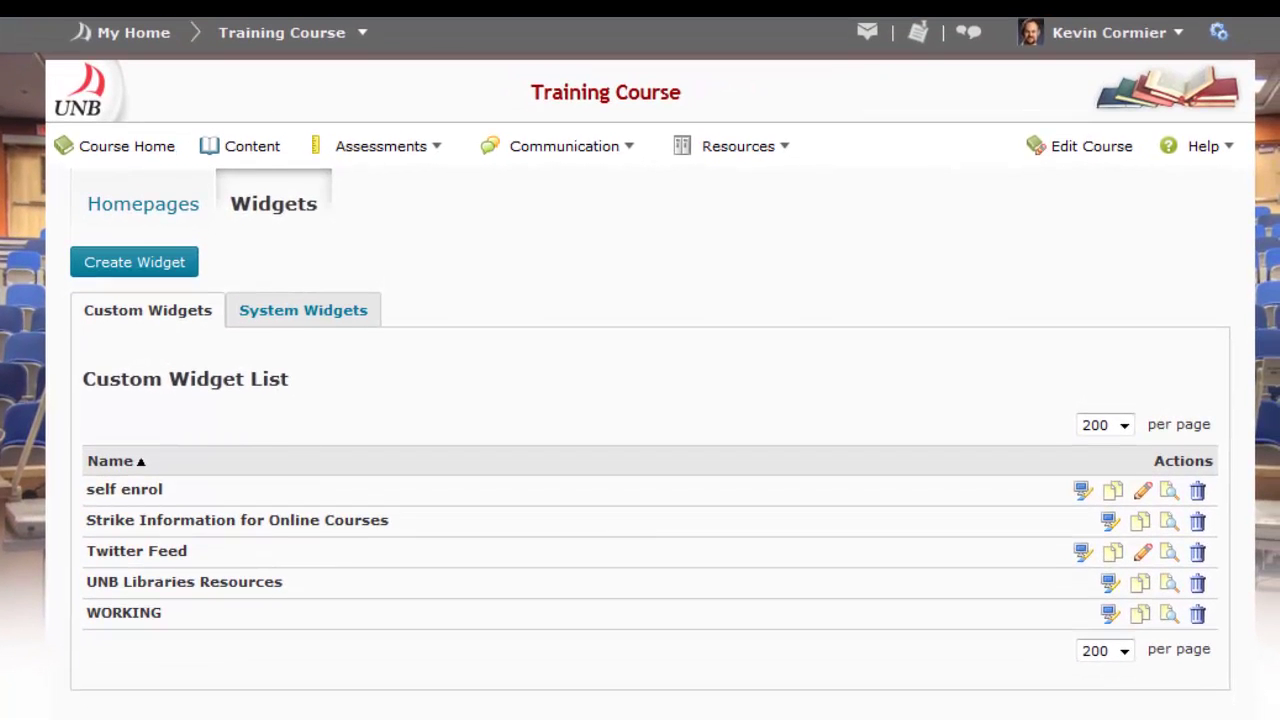
- Make a copy of the Course Default homepage in the course's homepage administration
left_click(135, 224)
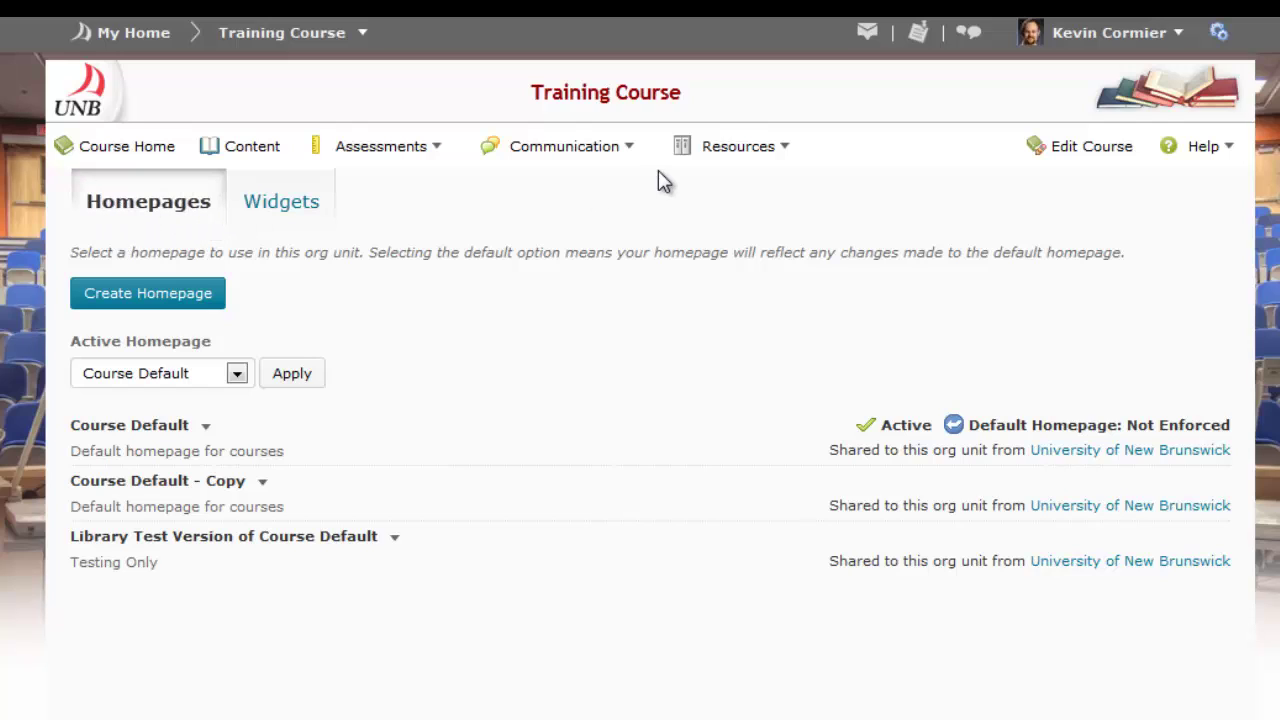
left_click(1066, 150)
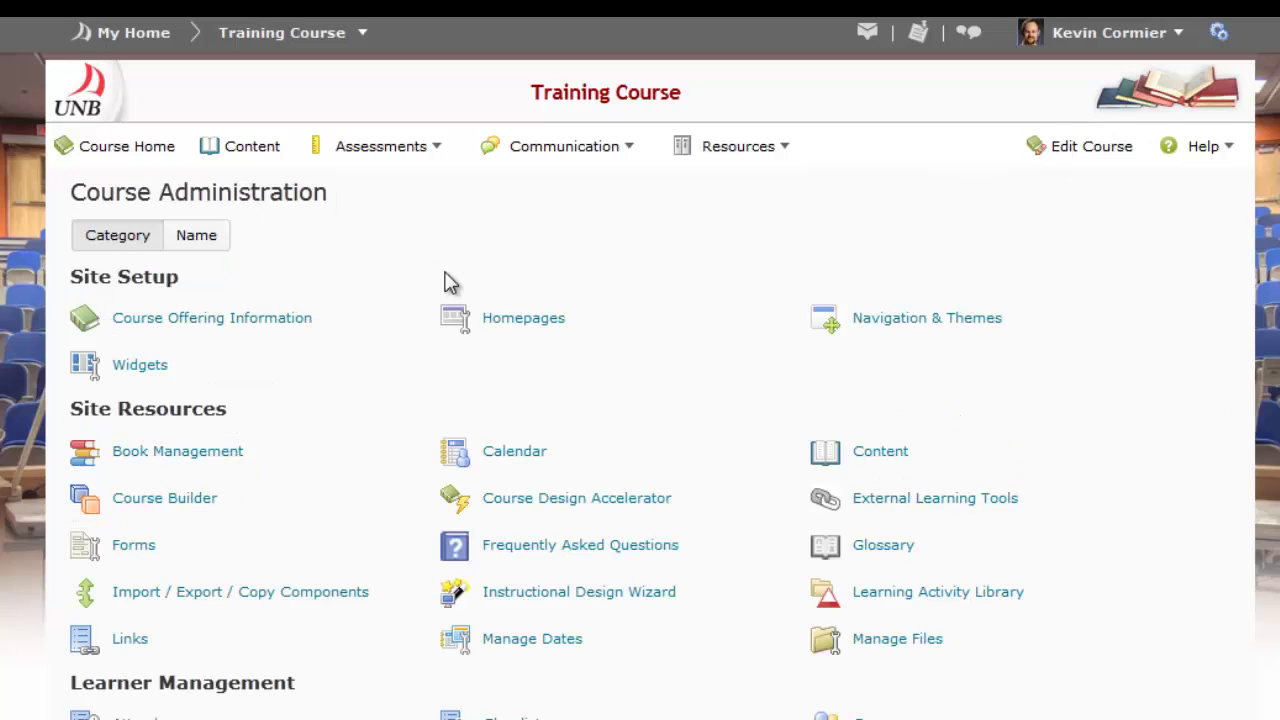
left_click(512, 320)
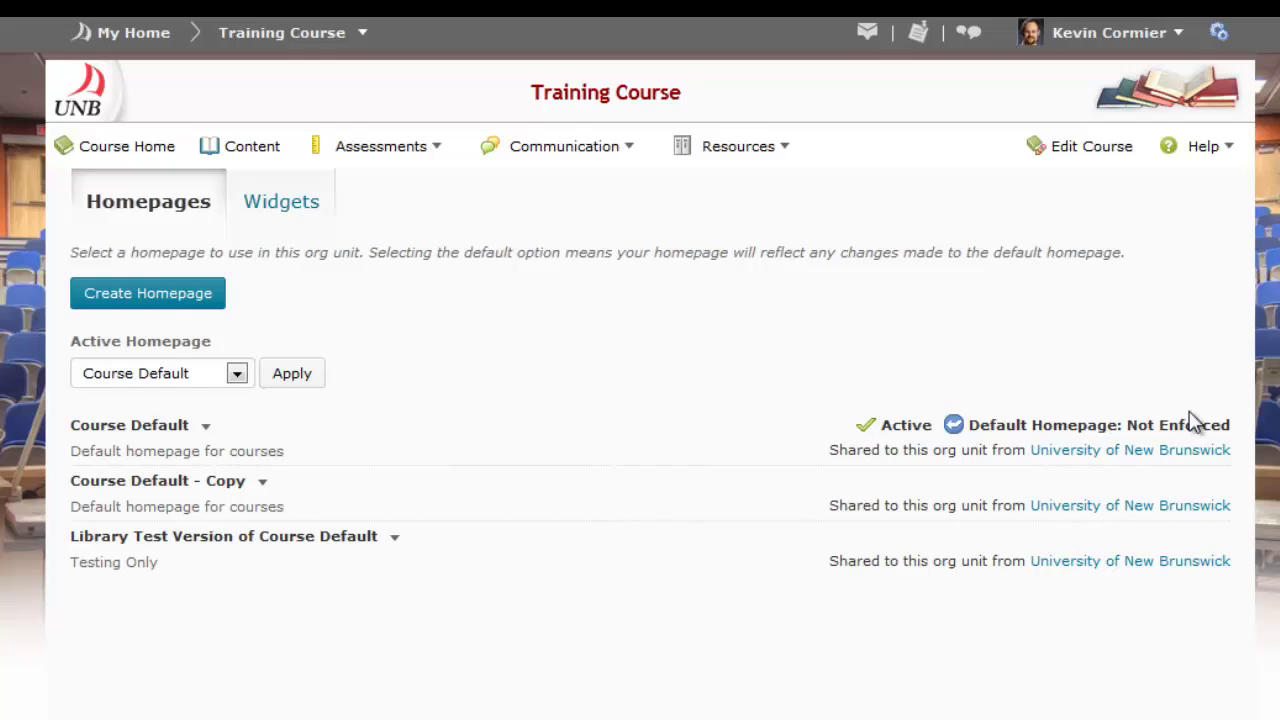
left_click(205, 428)
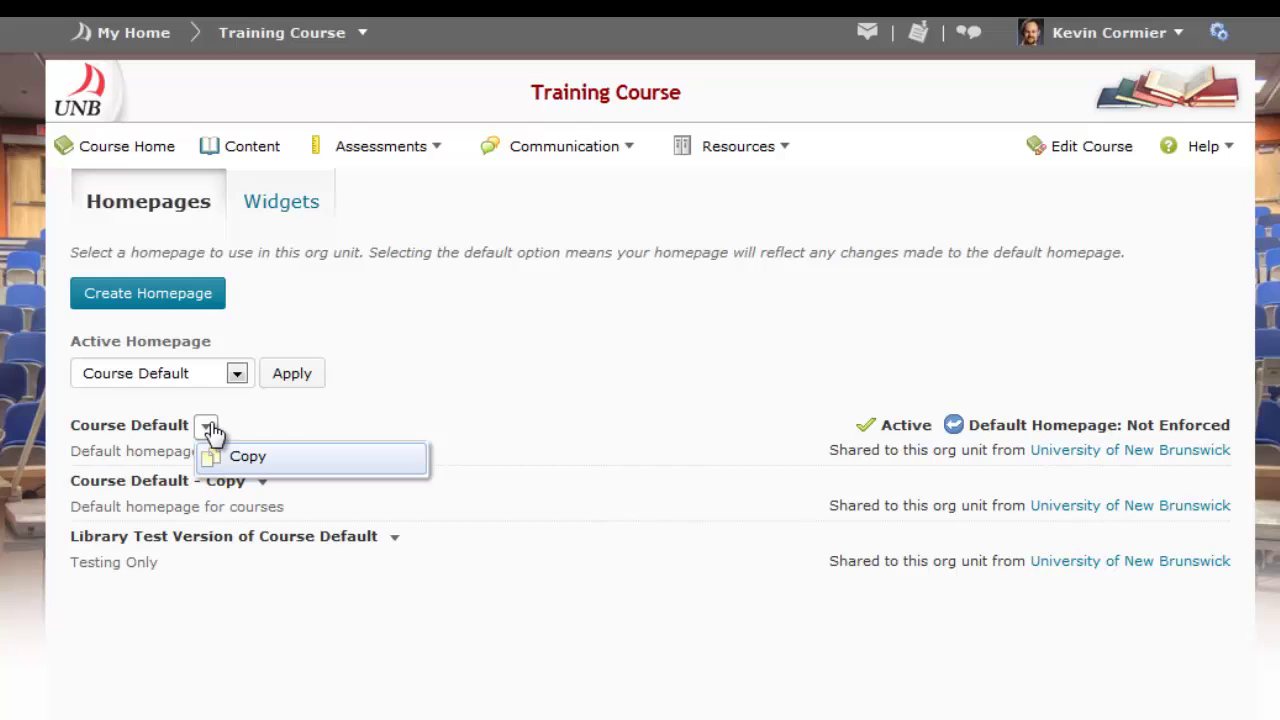
left_click(240, 460)
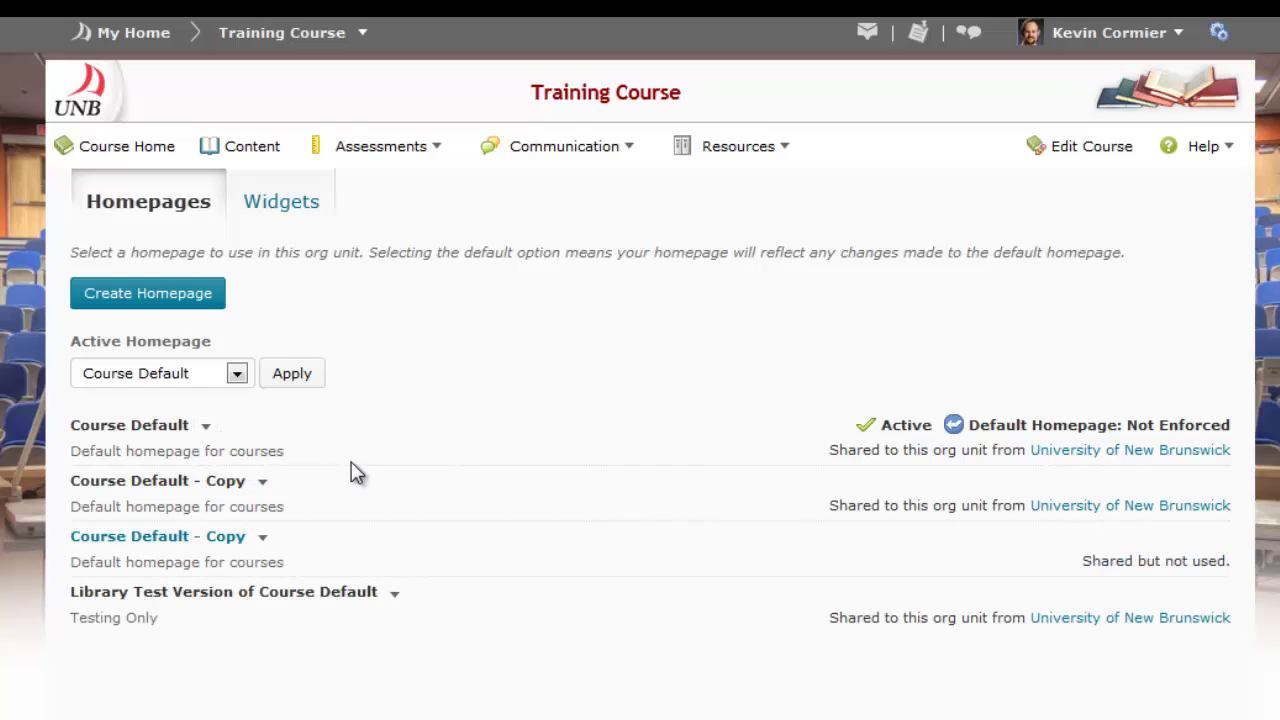
- Open the new editable homepage copy and rename it Training Course Homepage
left_click(185, 540)
left_click_drag(270, 261, 76, 262)
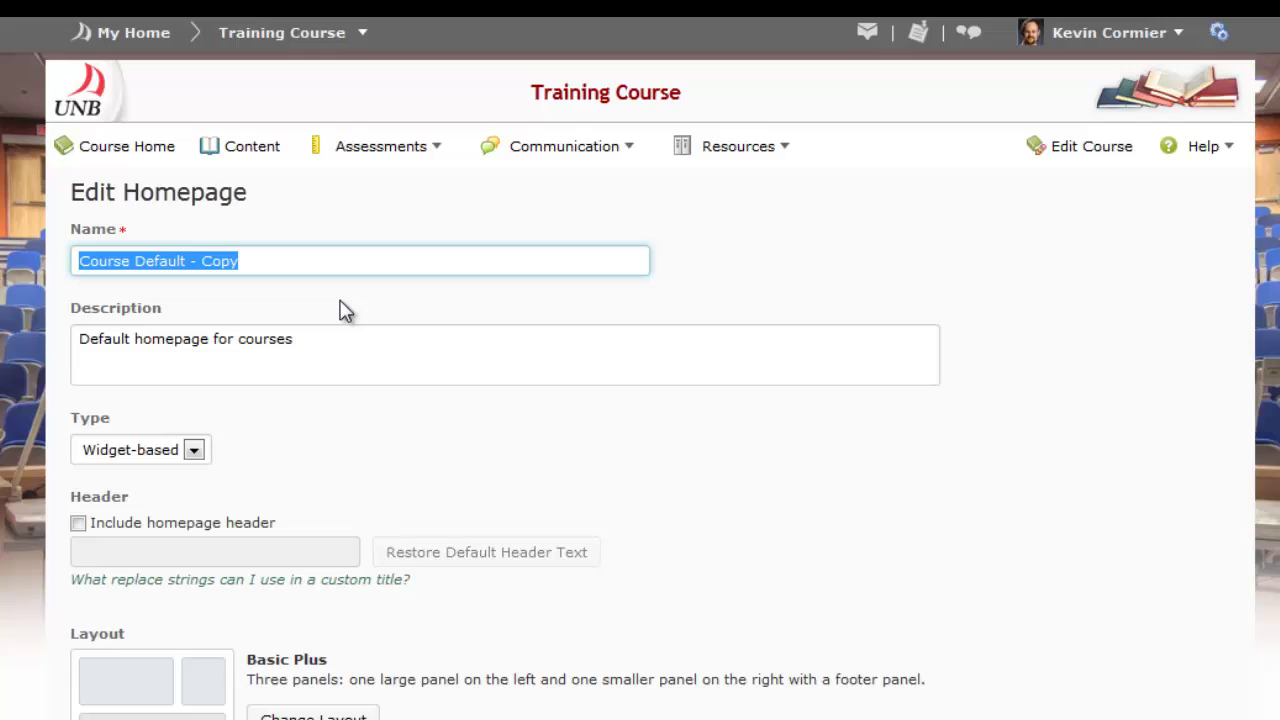
type("Training Course Homepage")
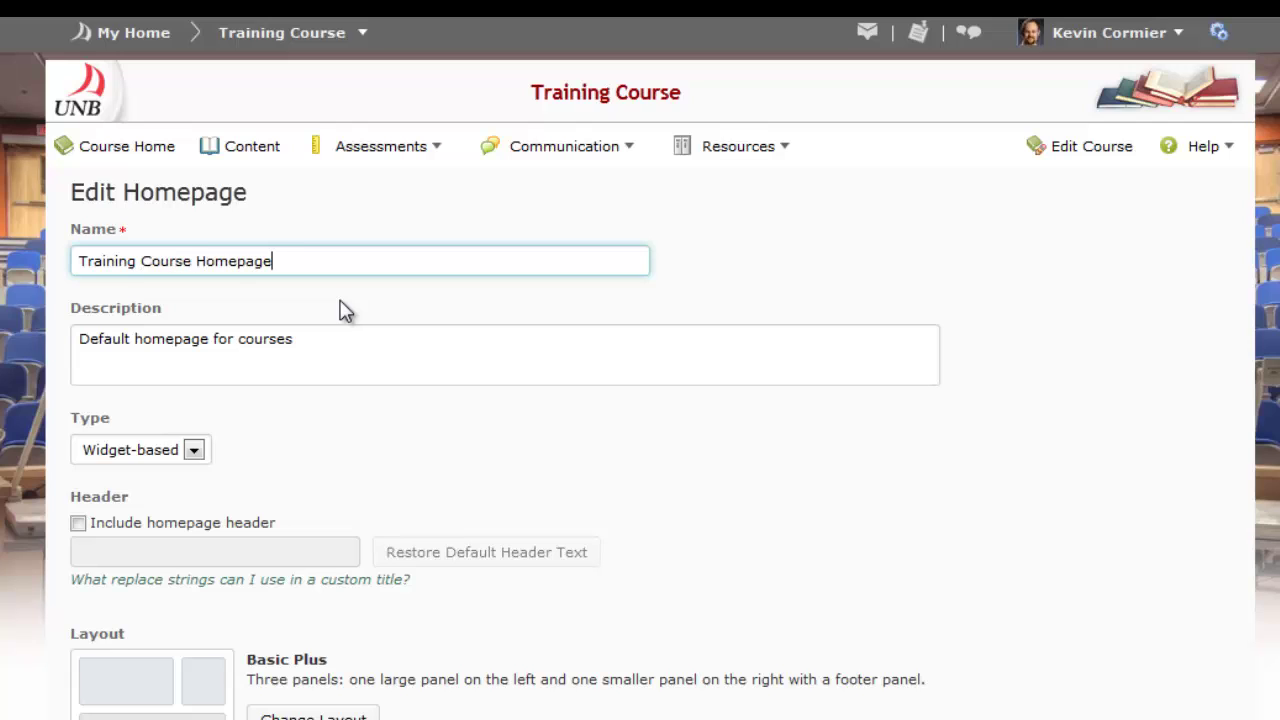
scroll(318, 405, "down", 5)
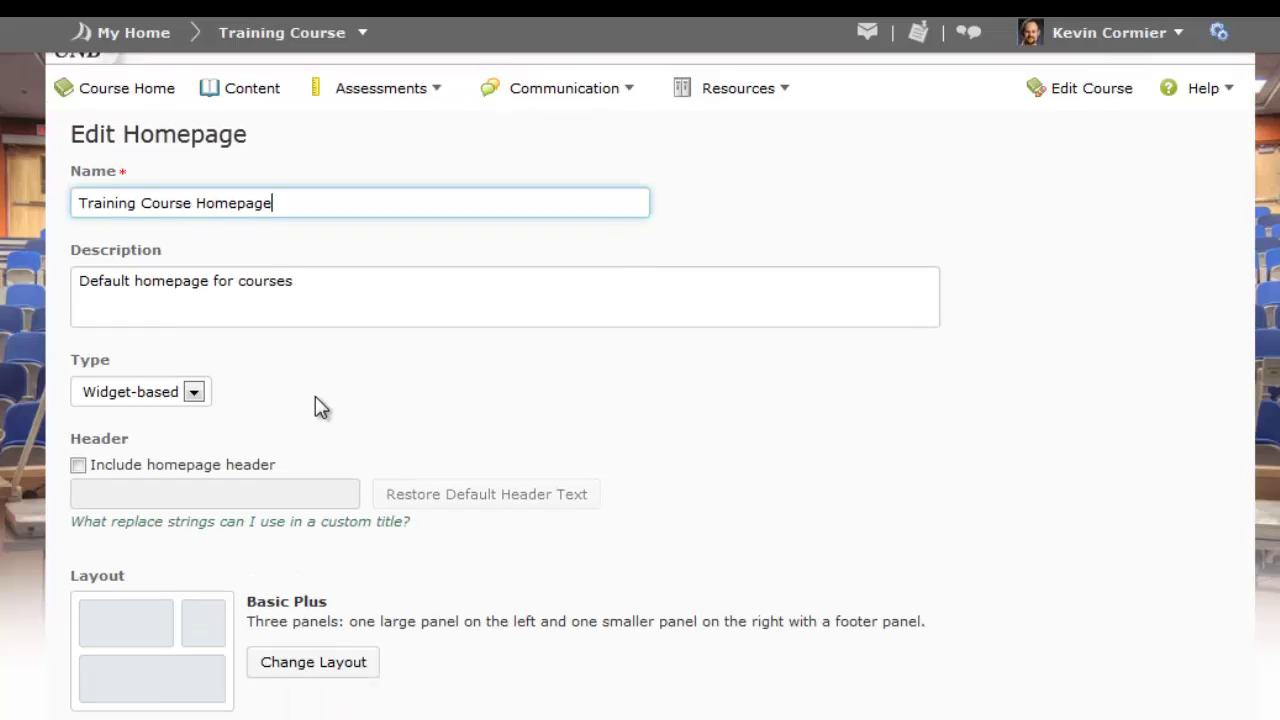
- Remove the Role Switch widget from the Training Course Homepage layout
scroll(330, 380, "down", 5)
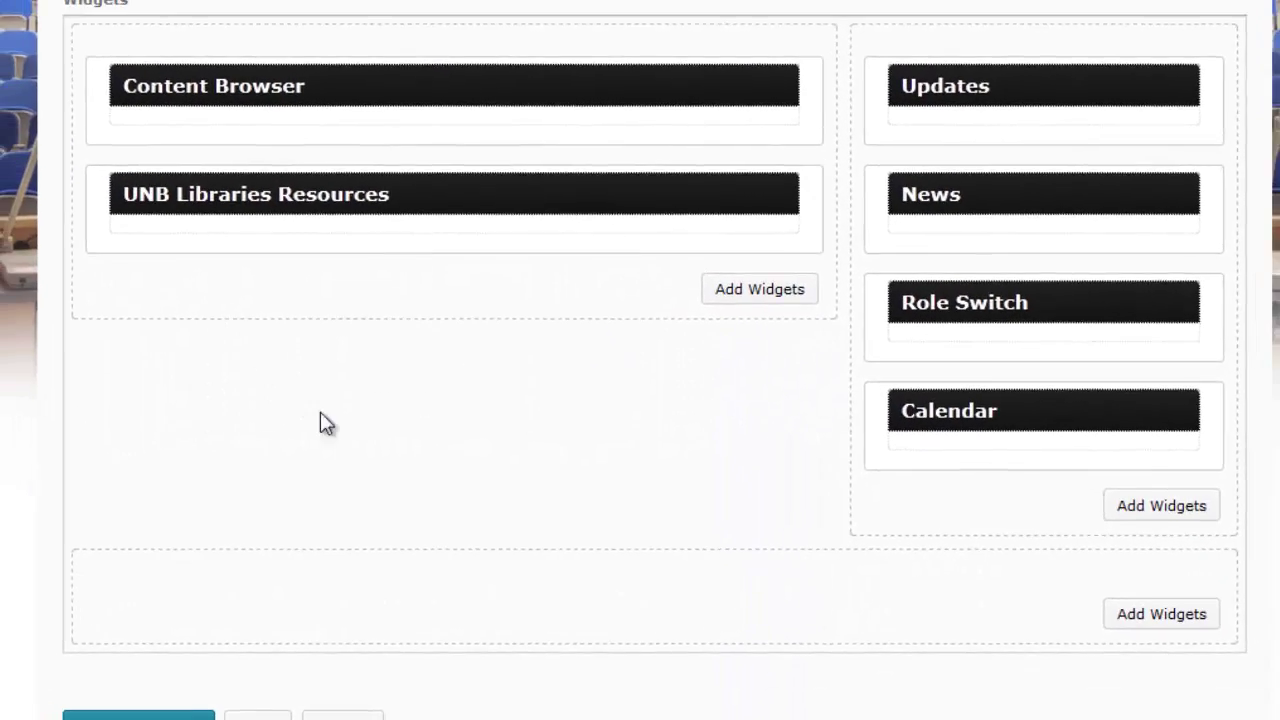
mouse_move(1190, 292)
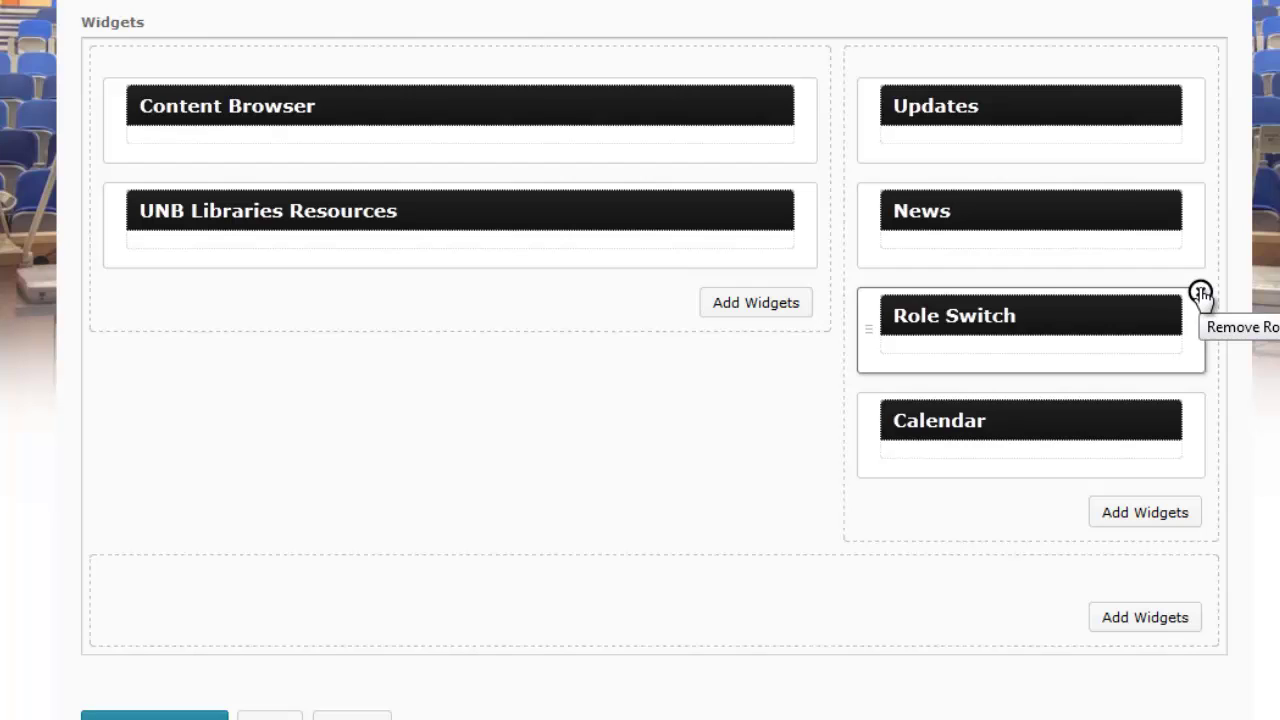
left_click(1200, 292)
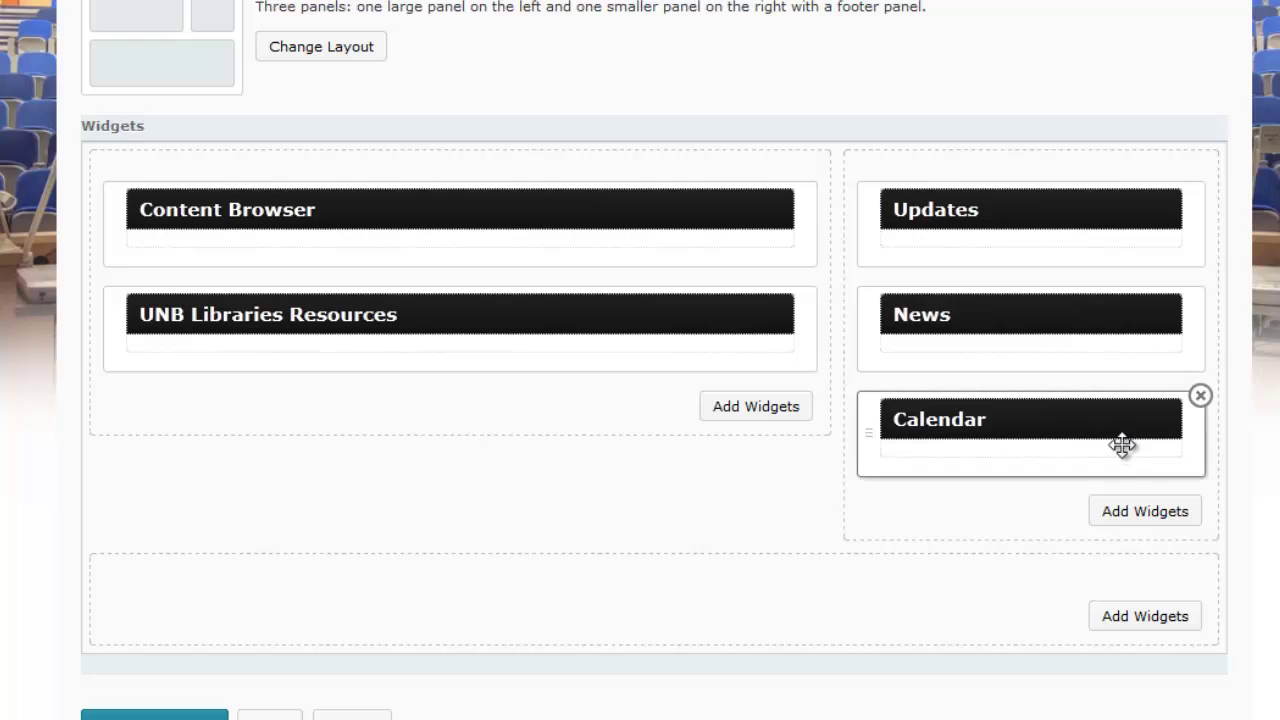
- Add the Twitter Feed widget to the smaller homepage panel that holds Updates, News and Calendar
left_click(1140, 512)
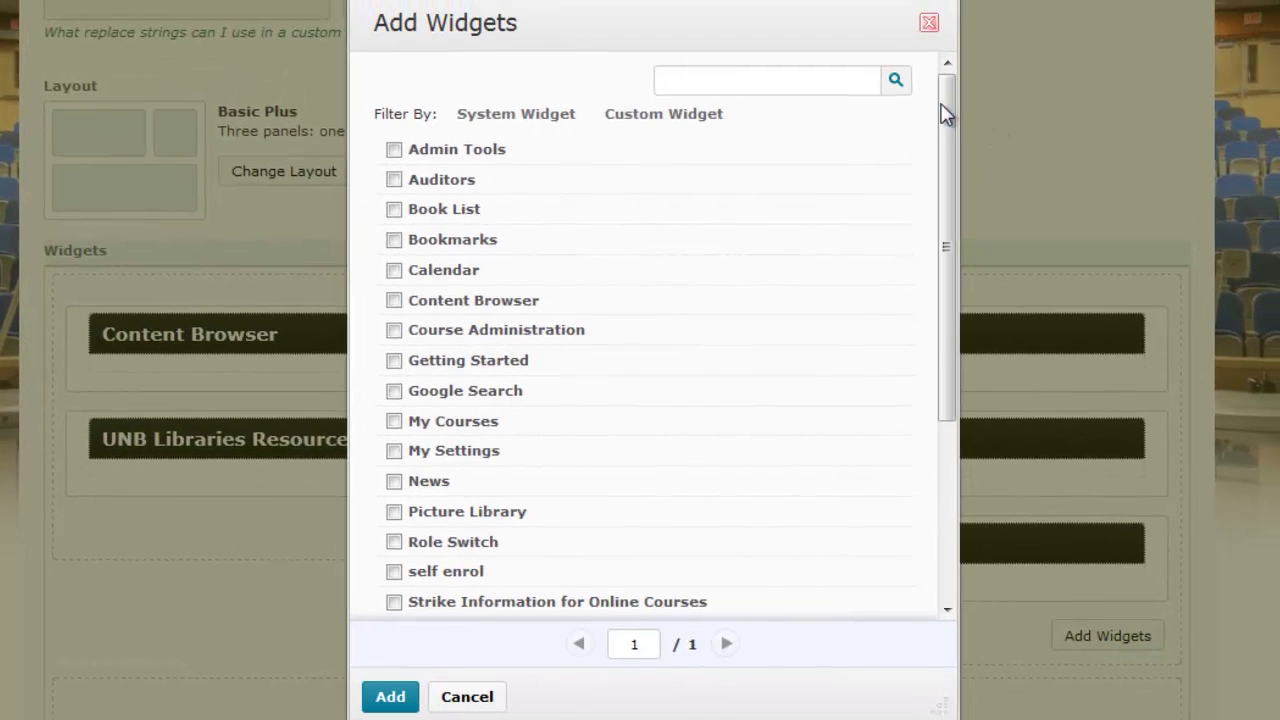
left_click_drag(943, 114, 920, 346)
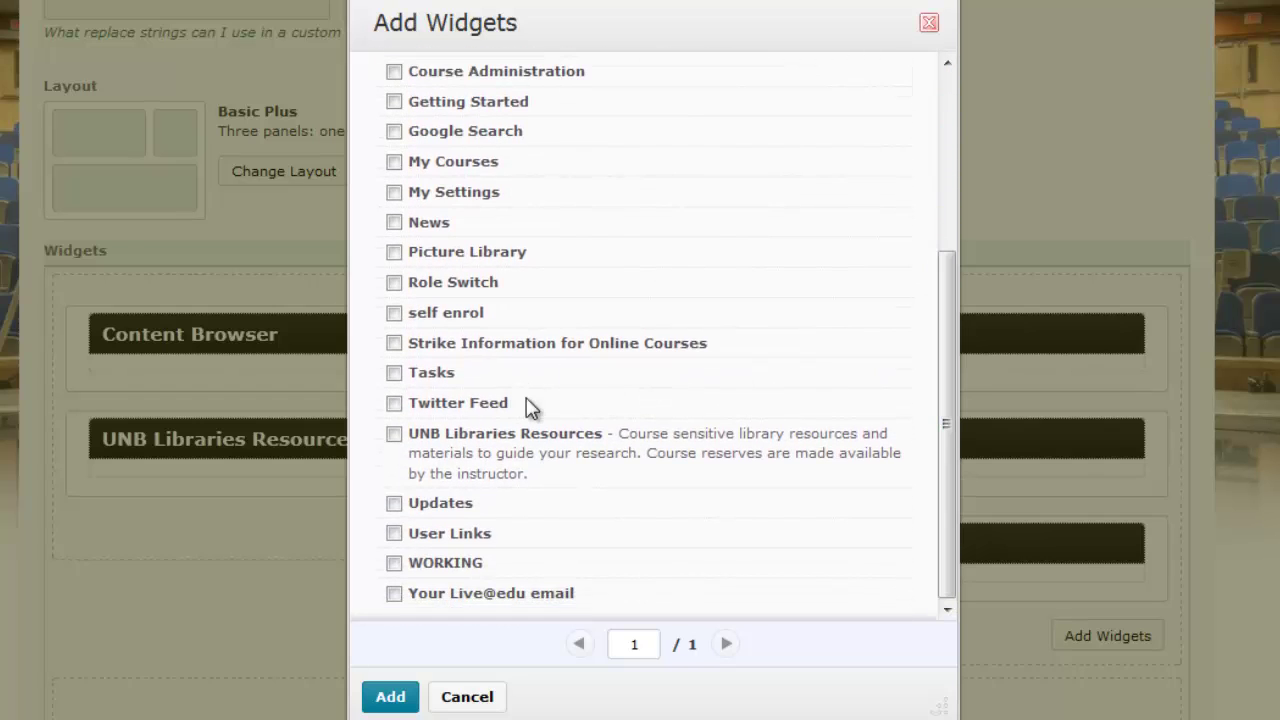
left_click_drag(530, 408, 414, 412)
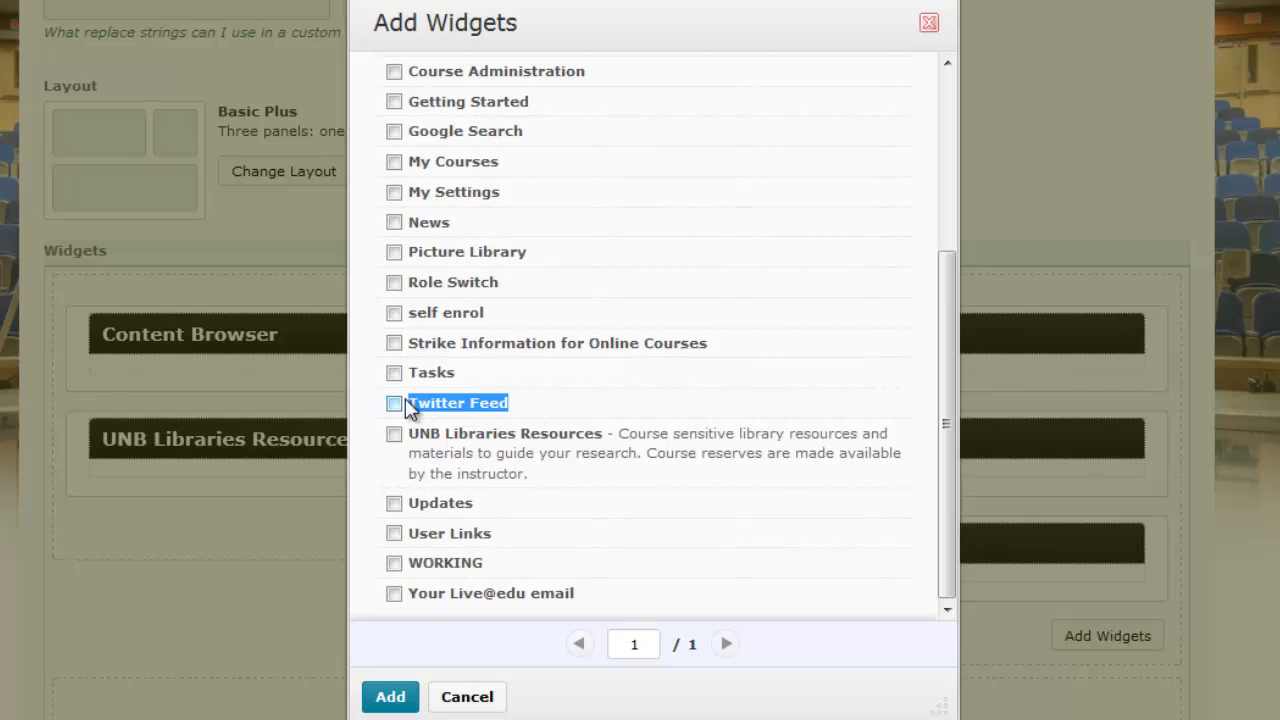
left_click(394, 404)
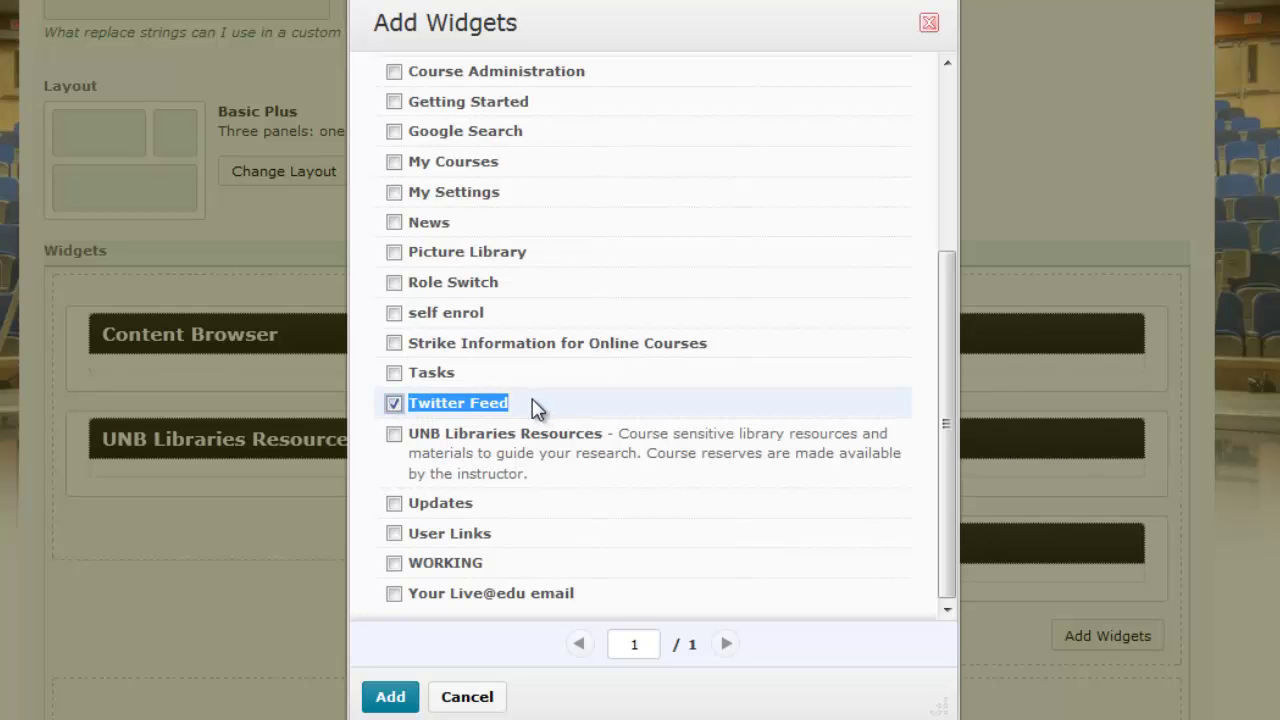
left_click(391, 701)
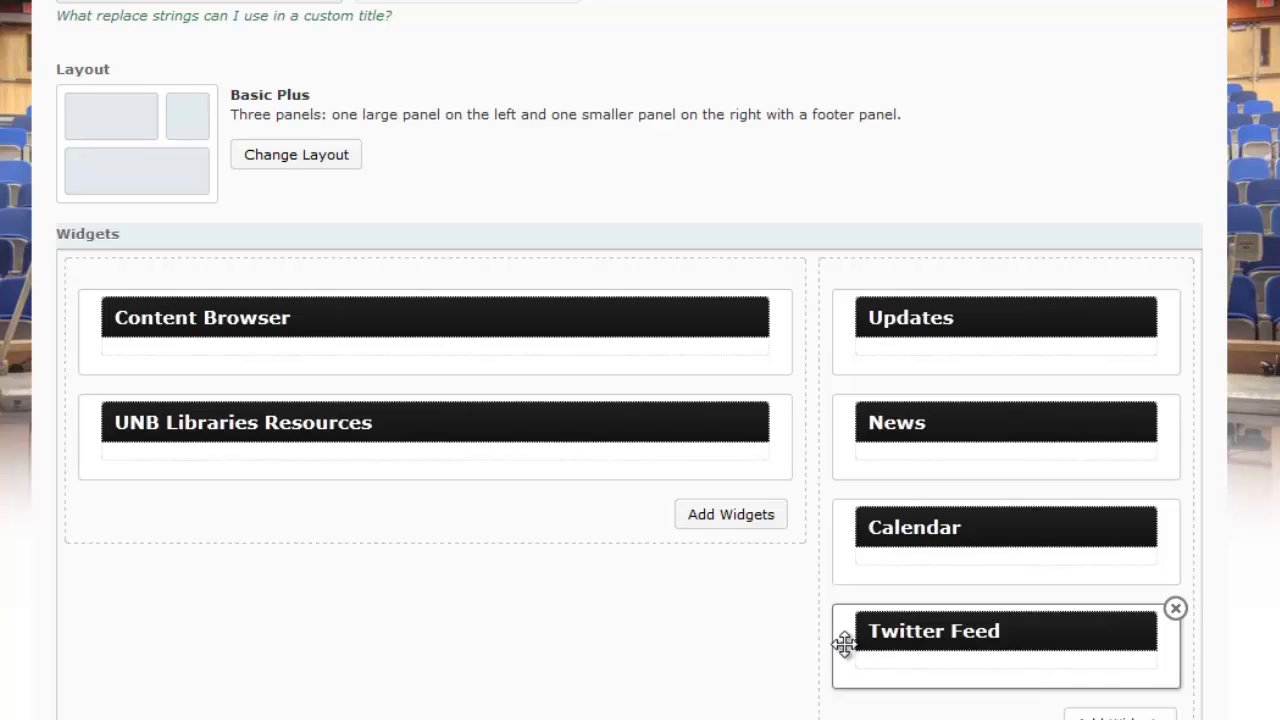
- Move the Twitter Feed widget between Updates and News, and save and close the homepage
left_click_drag(845, 645, 840, 385)
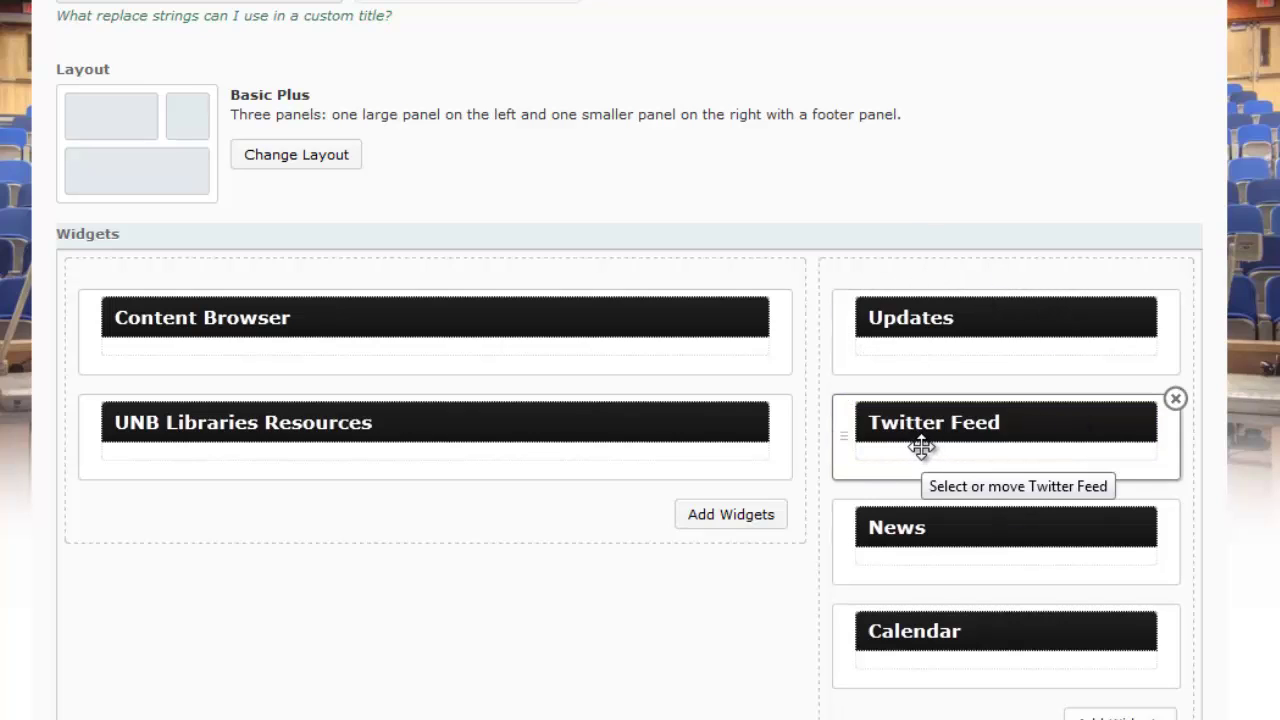
scroll(570, 635, "up", 2)
scroll(570, 635, "down", 3)
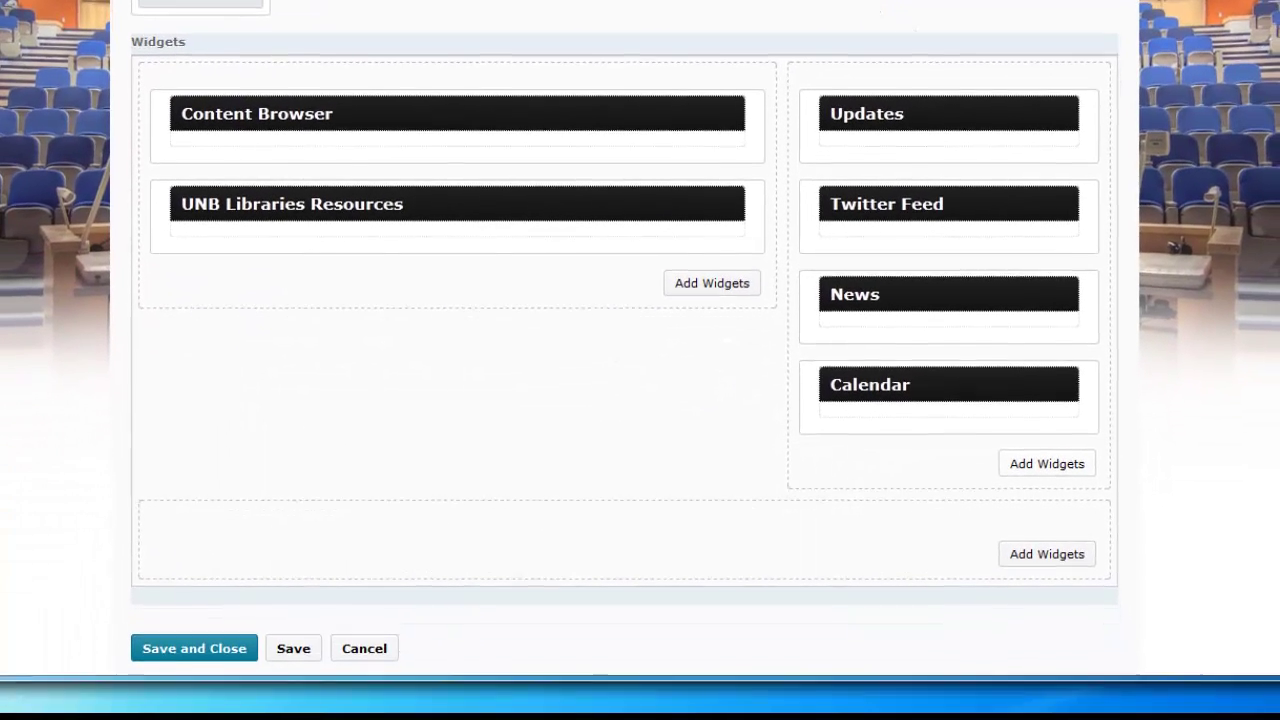
left_click(187, 640)
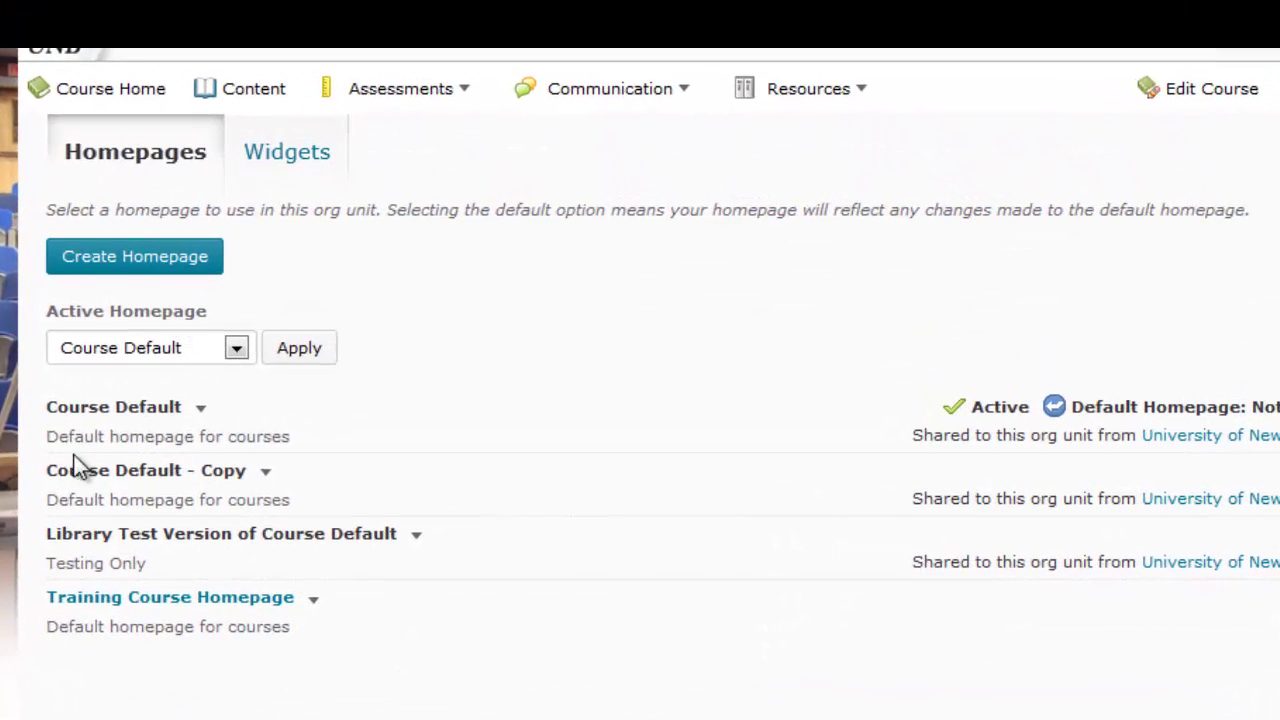
- Apply Training Course Homepage as the course's active homepage and open the course home to view it
left_click(237, 349)
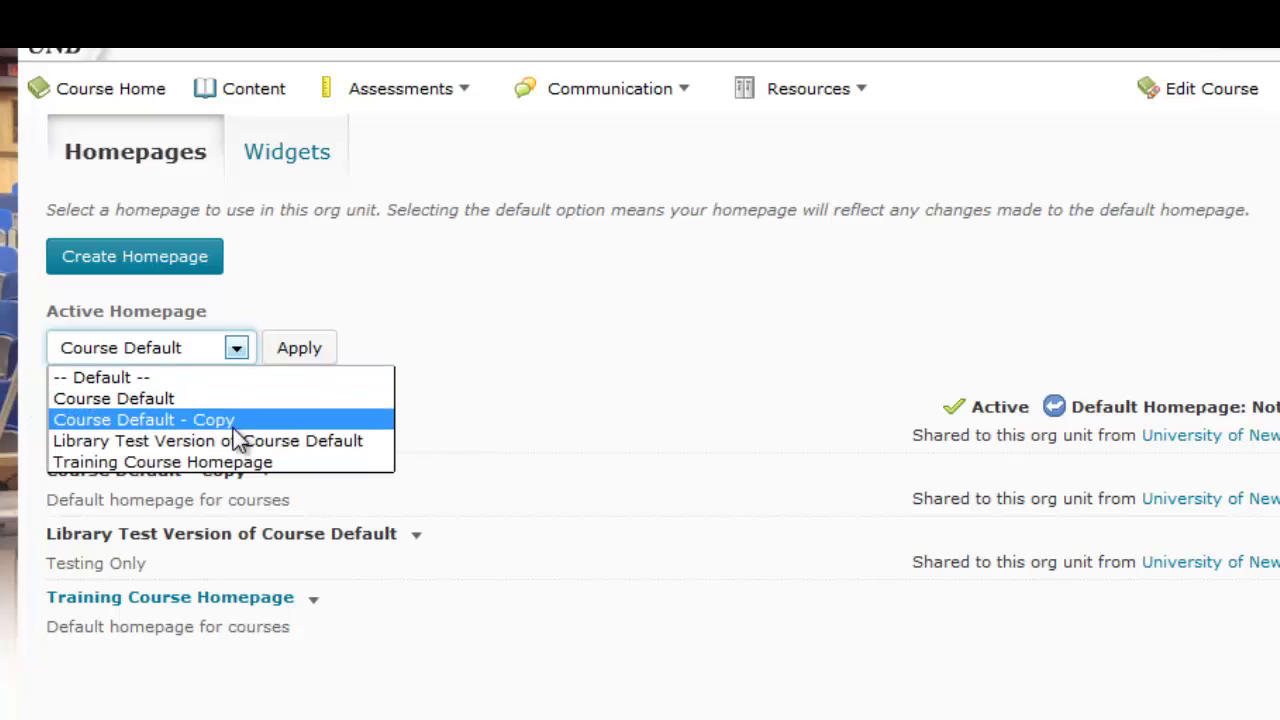
left_click(227, 462)
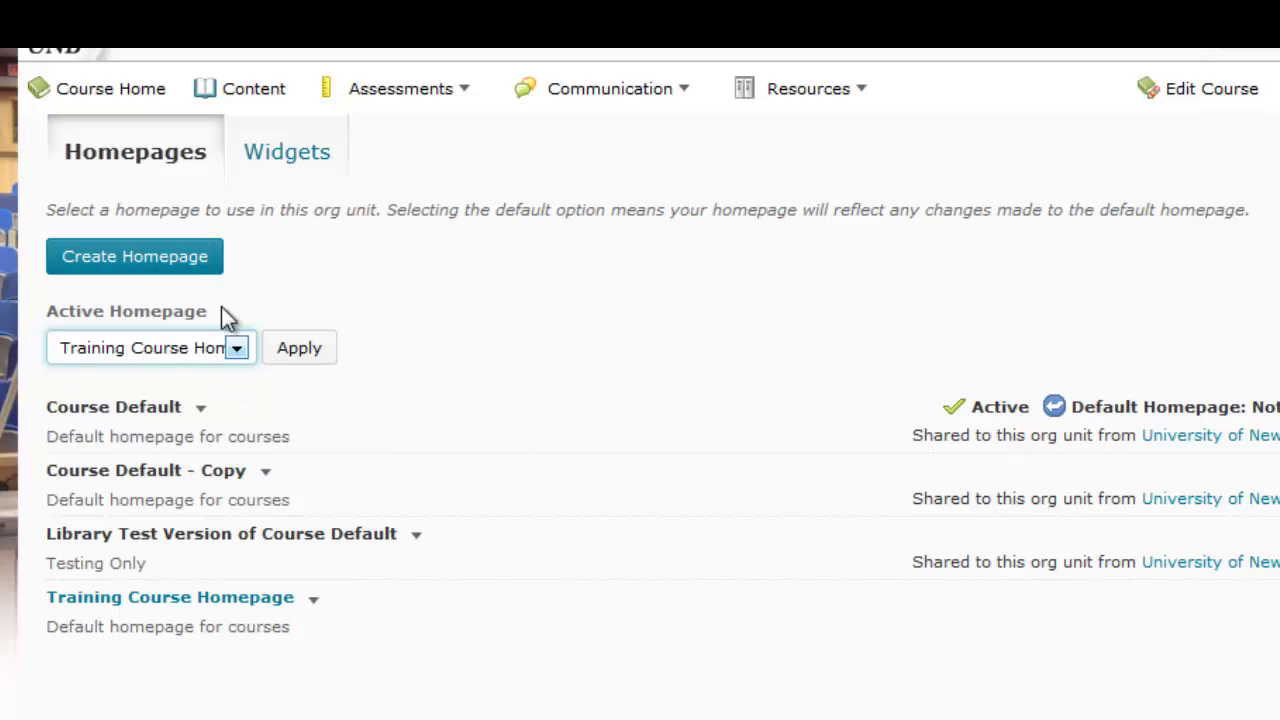
left_click(299, 352)
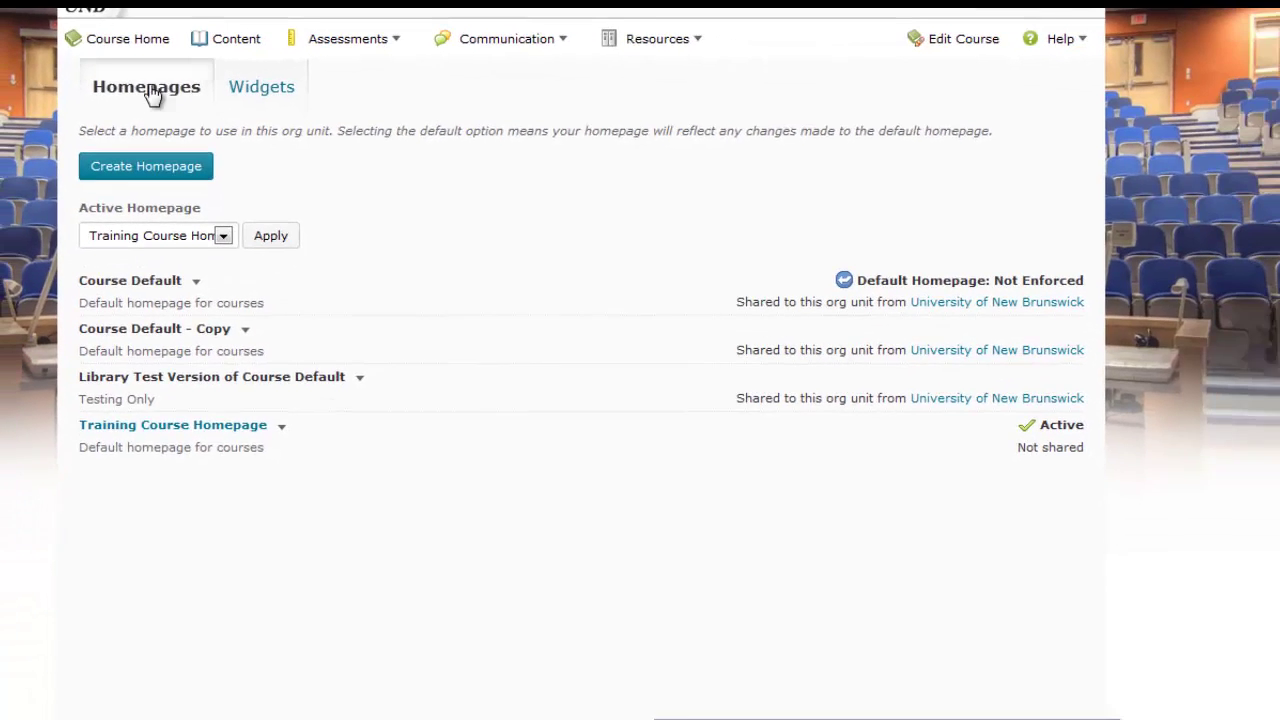
left_click(120, 40)
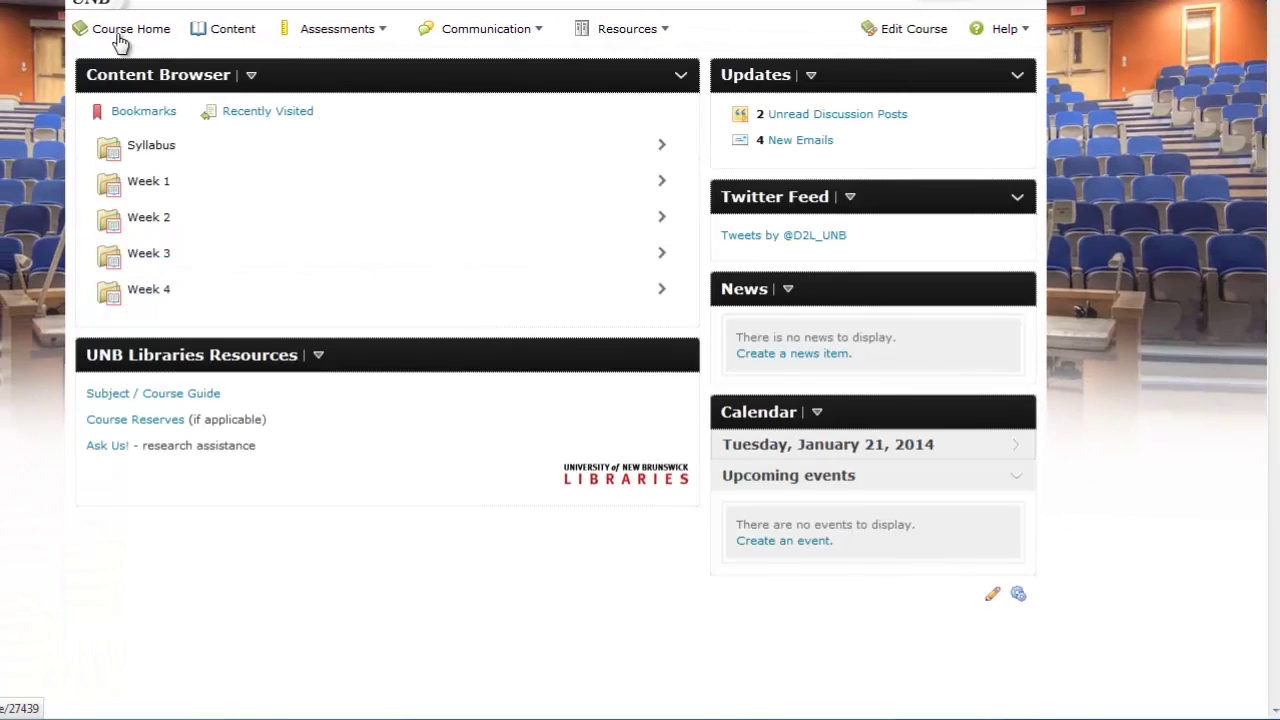